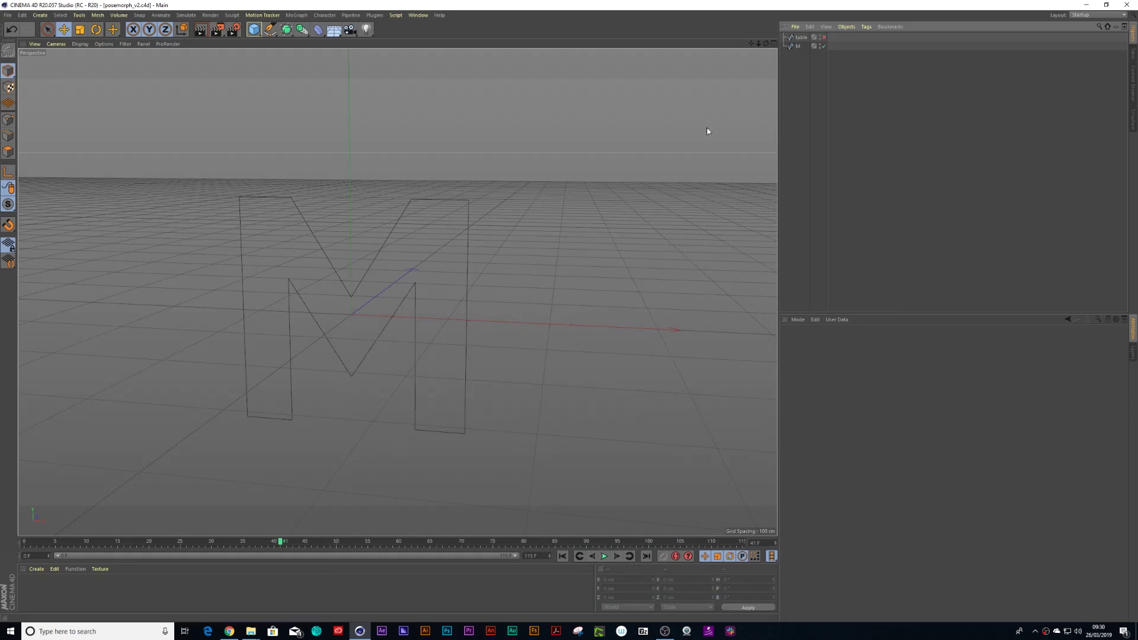
Step: Disable the M spline and enable the table spline so that only the table outline is shown
click(823, 45)
click(824, 37)
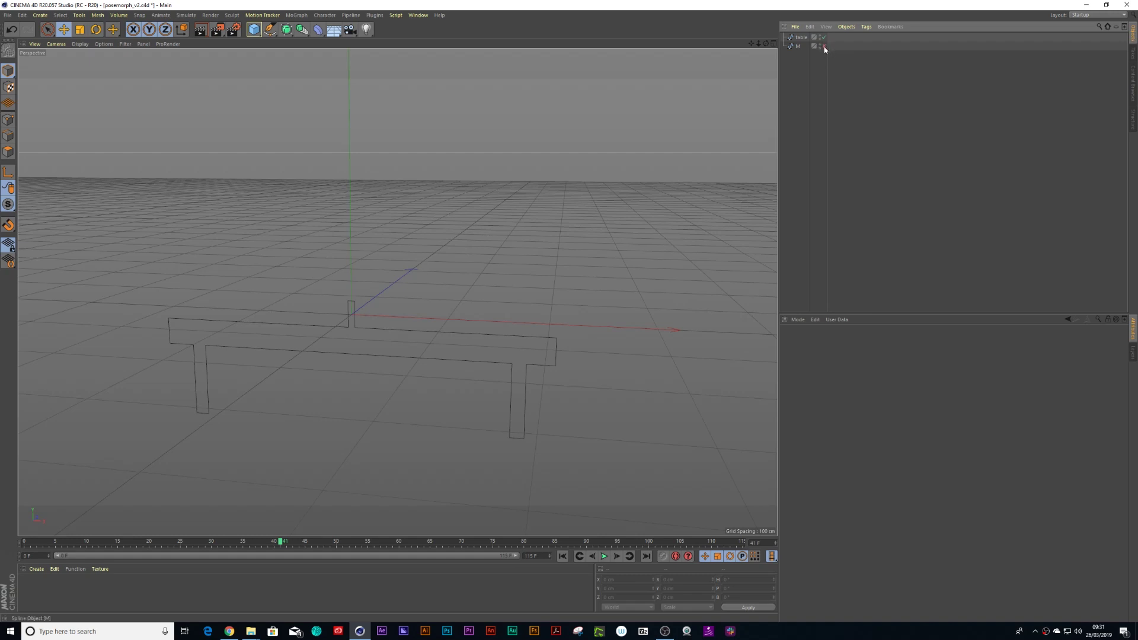
click(824, 47)
click(824, 46)
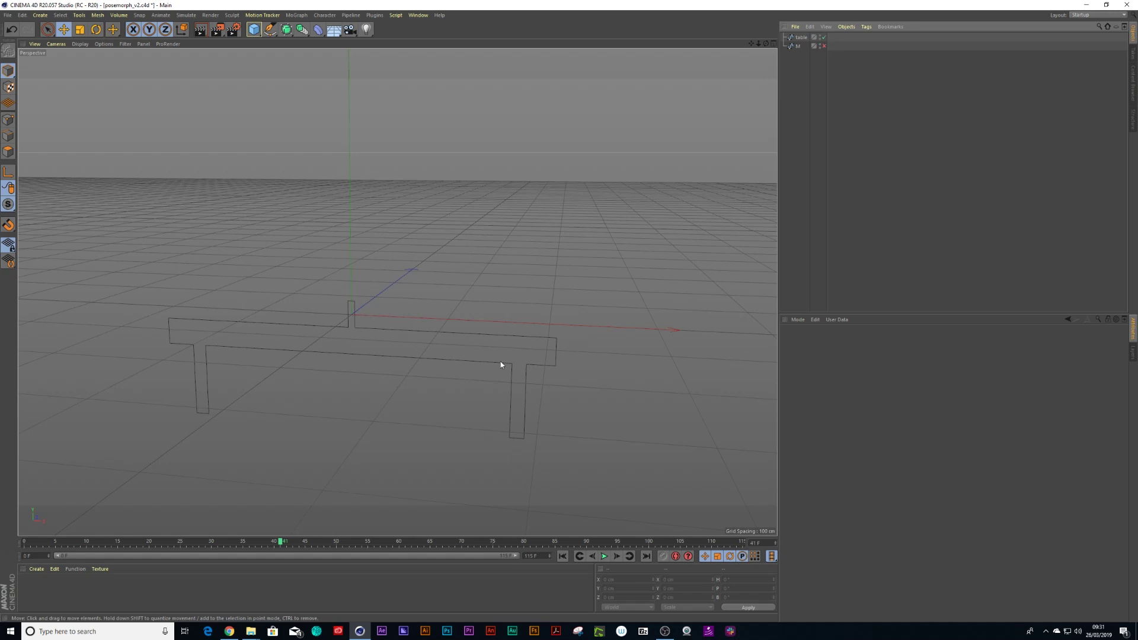
Step: Add a Pose Morph tag to the table spline and enable Points mixing on it
click(802, 39)
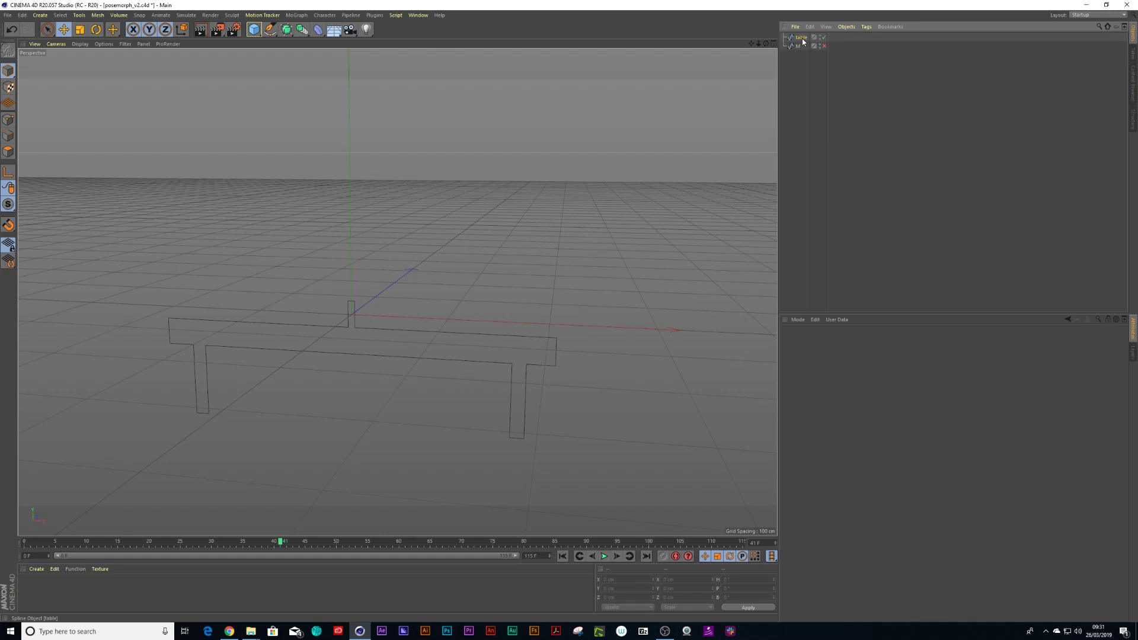
click(866, 27)
mouse_move(901, 40)
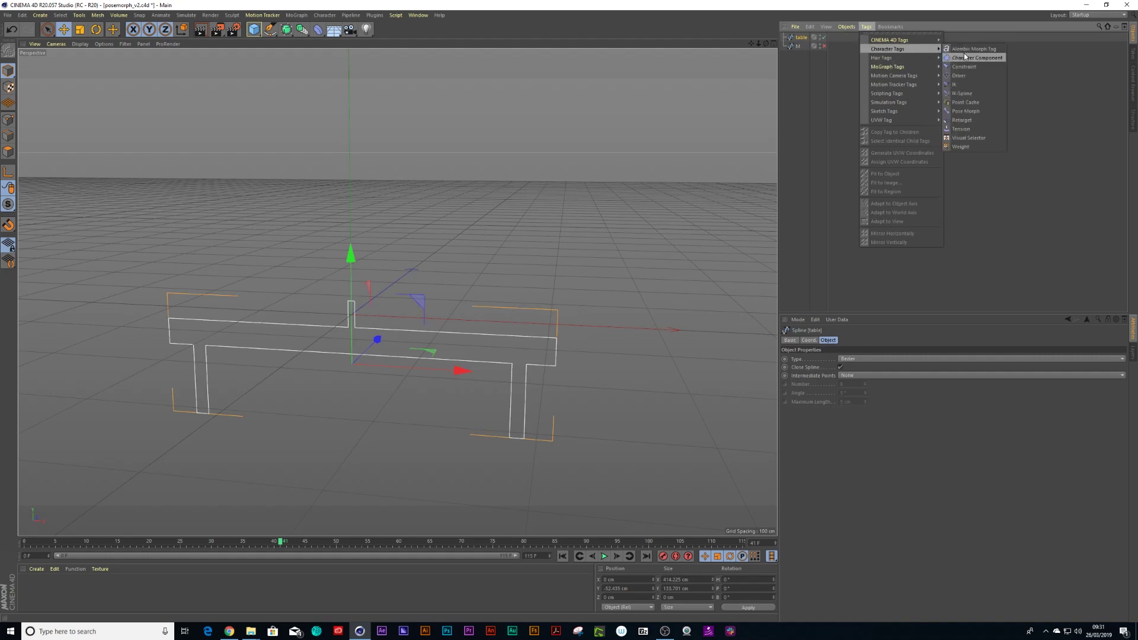
click(965, 111)
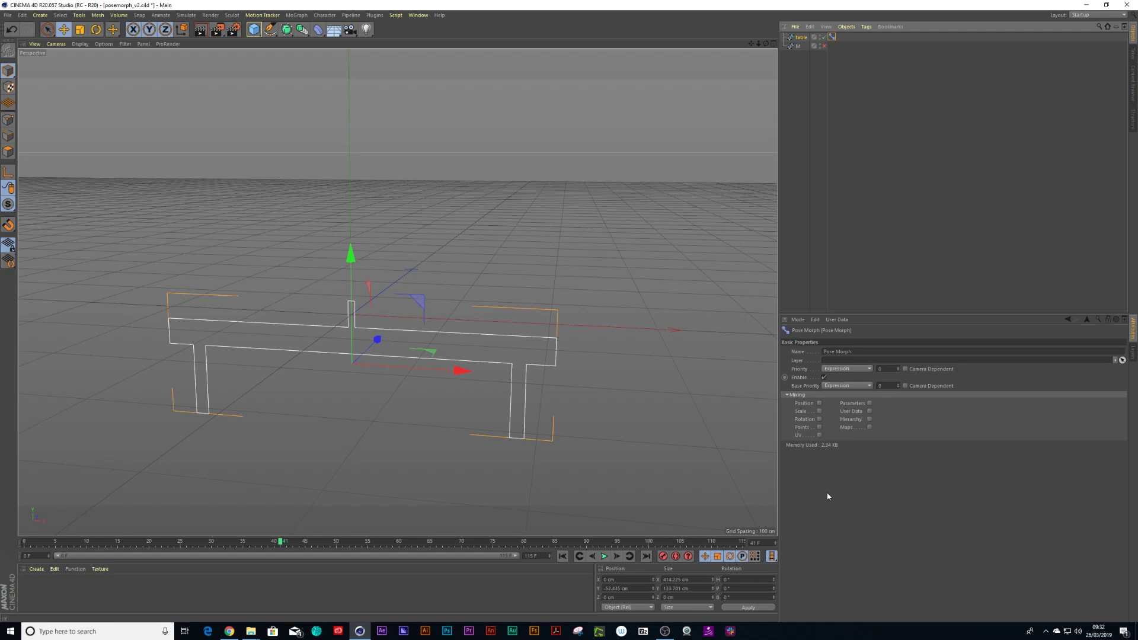
click(820, 427)
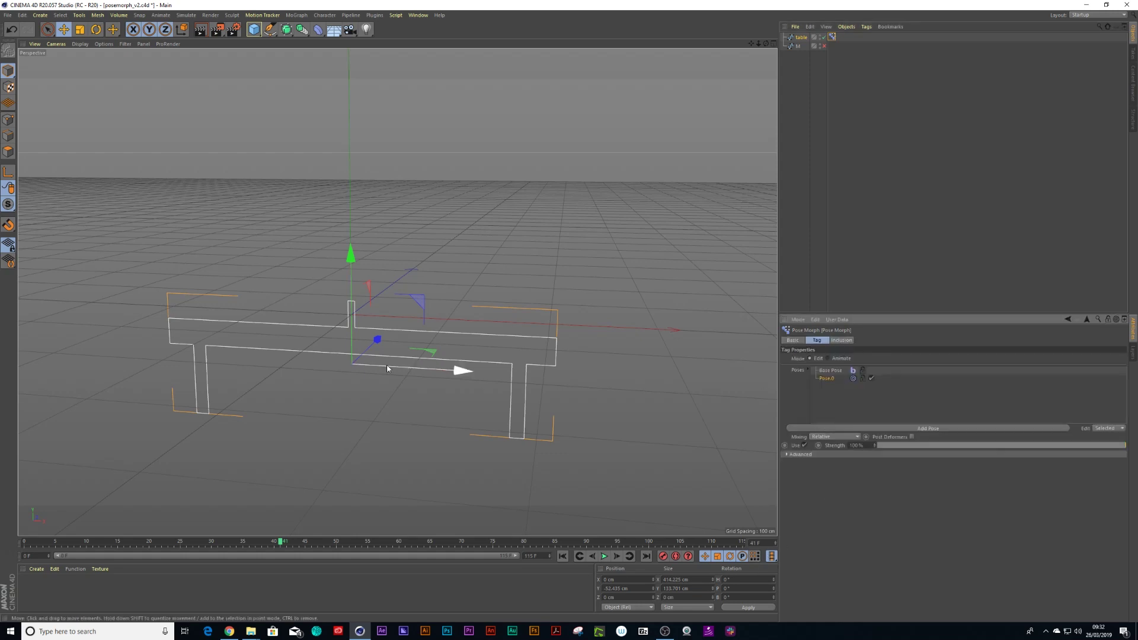
Step: Rename the Pose Morph tag's new pose as M
double_click(828, 379)
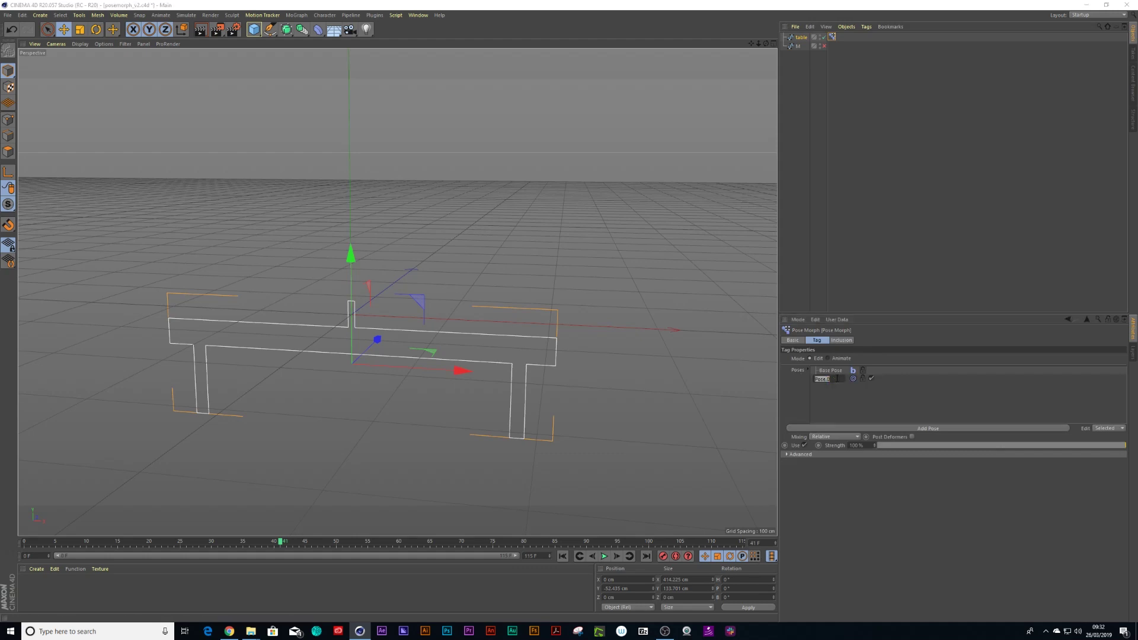
text(M)
key(Return)
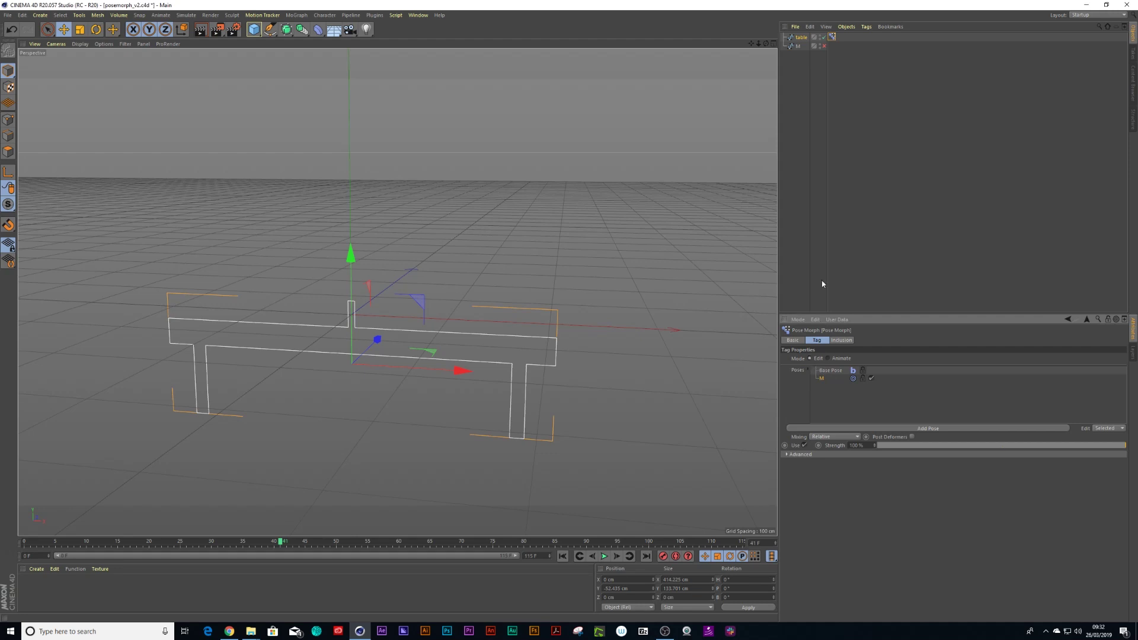
Step: In a maximized Front view, enable the M spline as a tracing reference and add a Protection tag to it
click(773, 44)
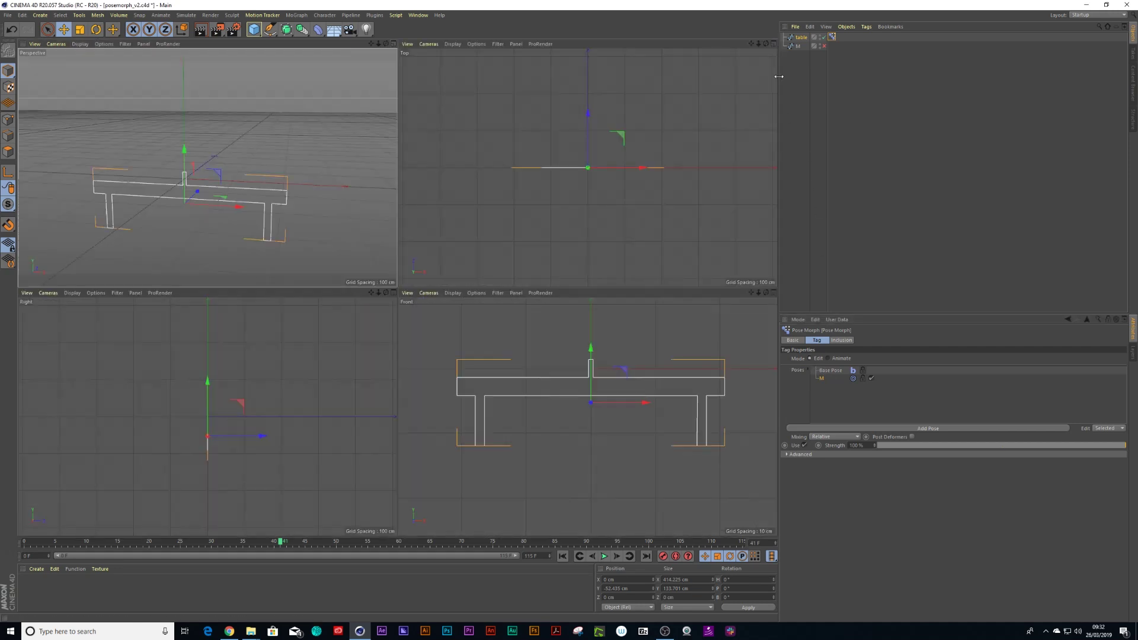
click(773, 293)
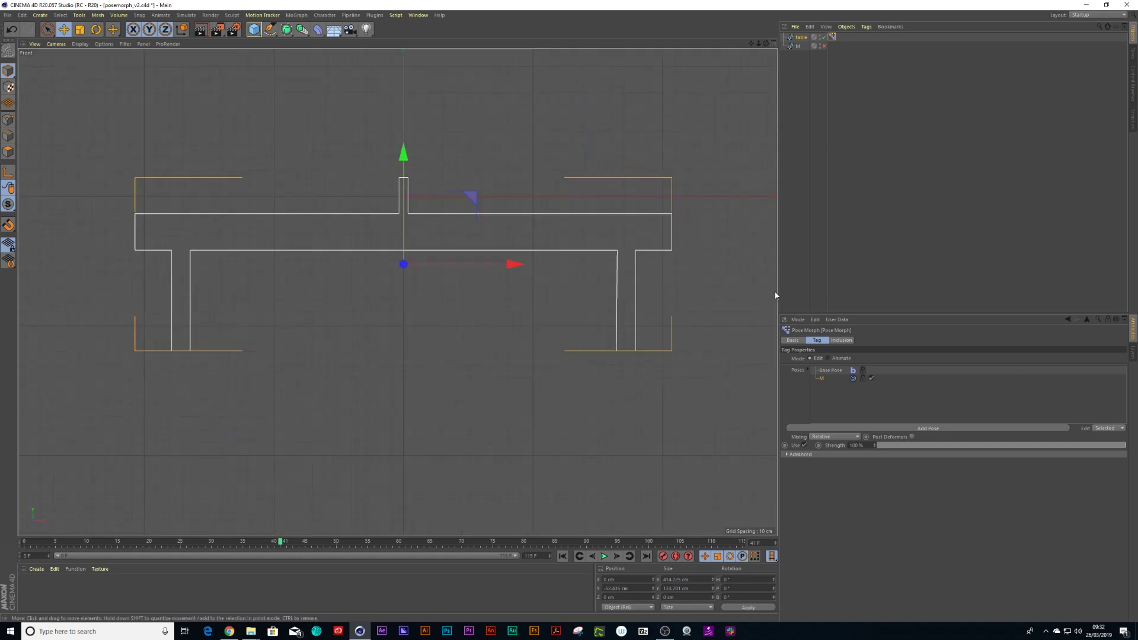
alt+middle_drag(522, 313, 585, 374)
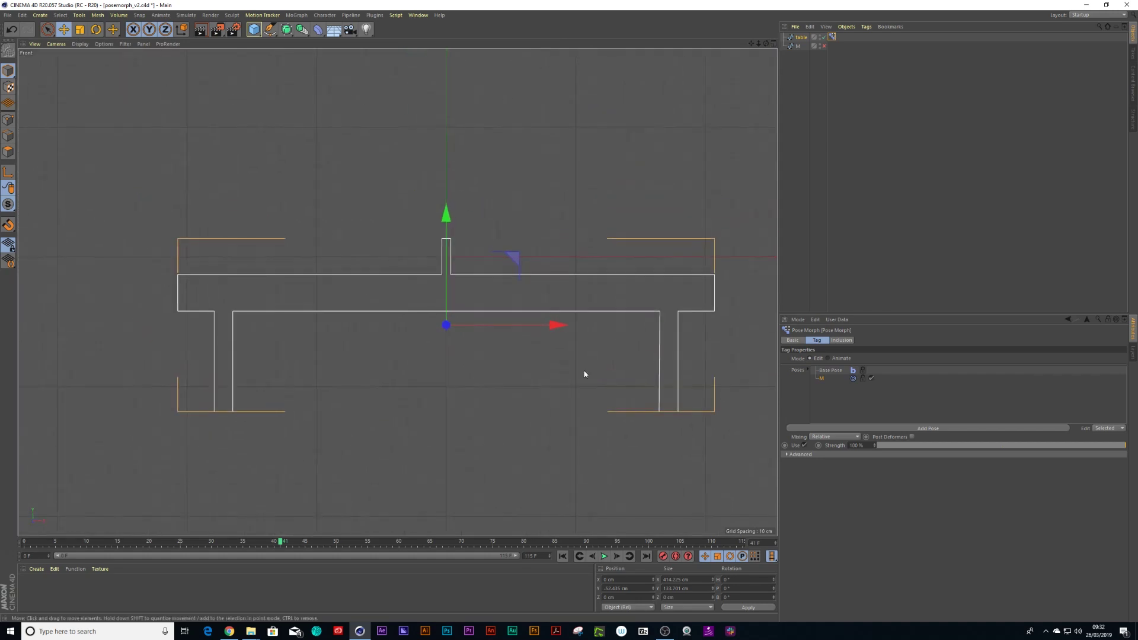
click(824, 47)
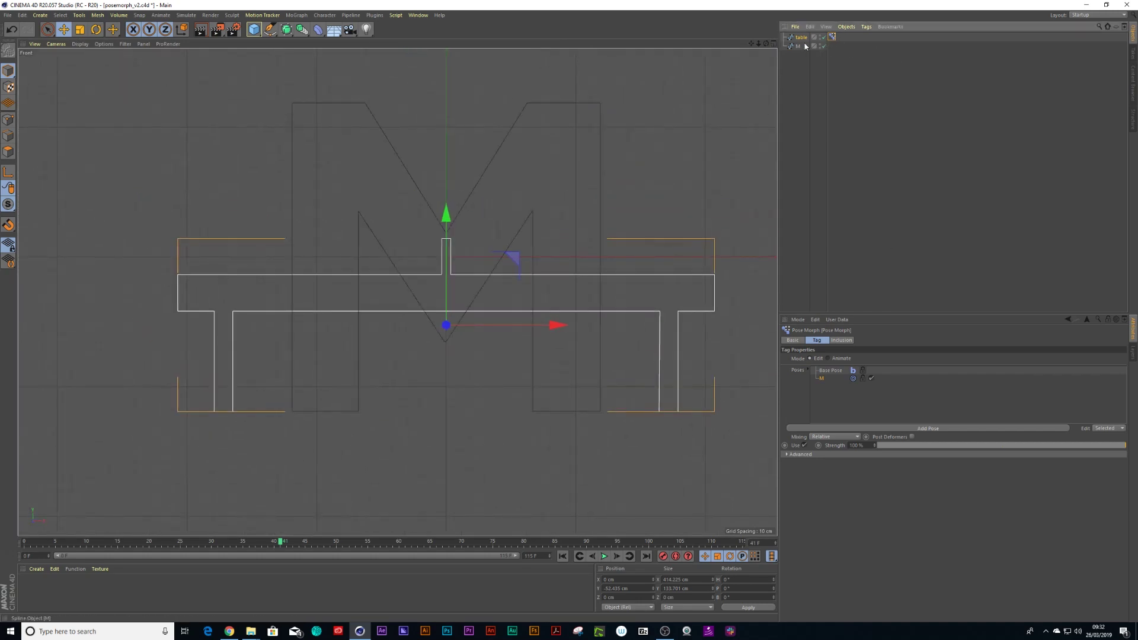
click(800, 46)
click(866, 26)
mouse_move(892, 40)
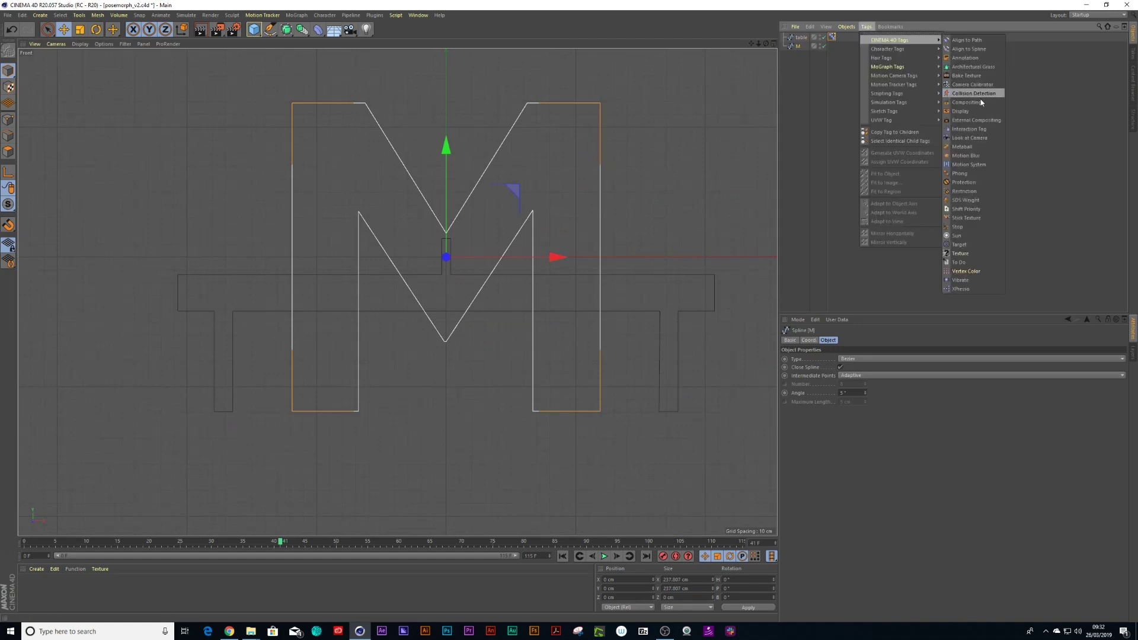
click(962, 182)
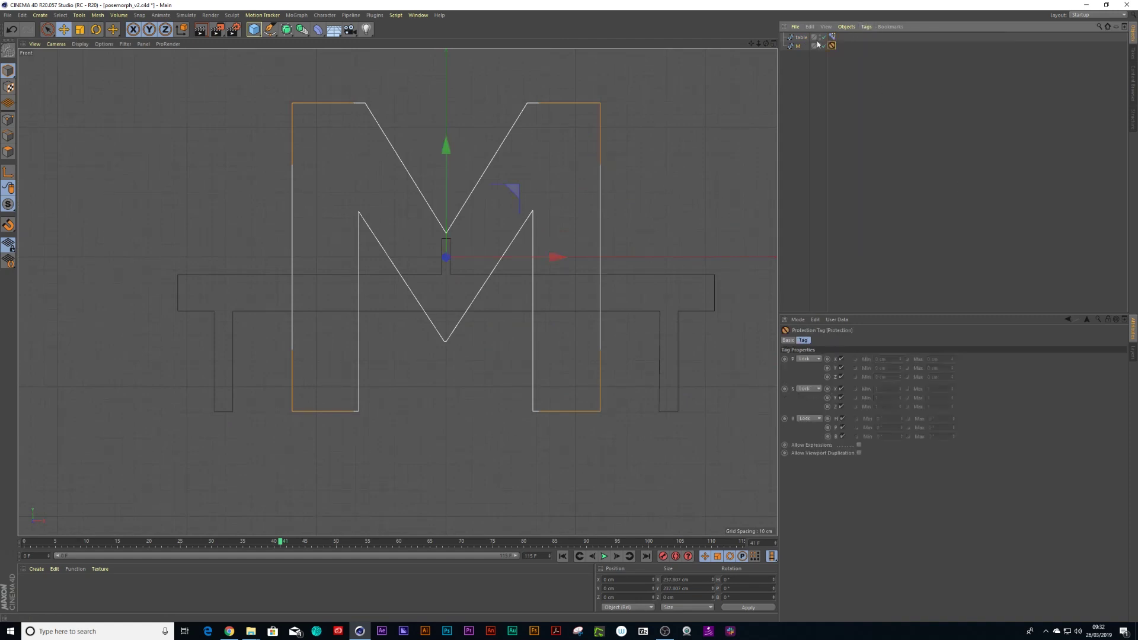
Step: Start editing the table spline's points with Live Selection
click(801, 37)
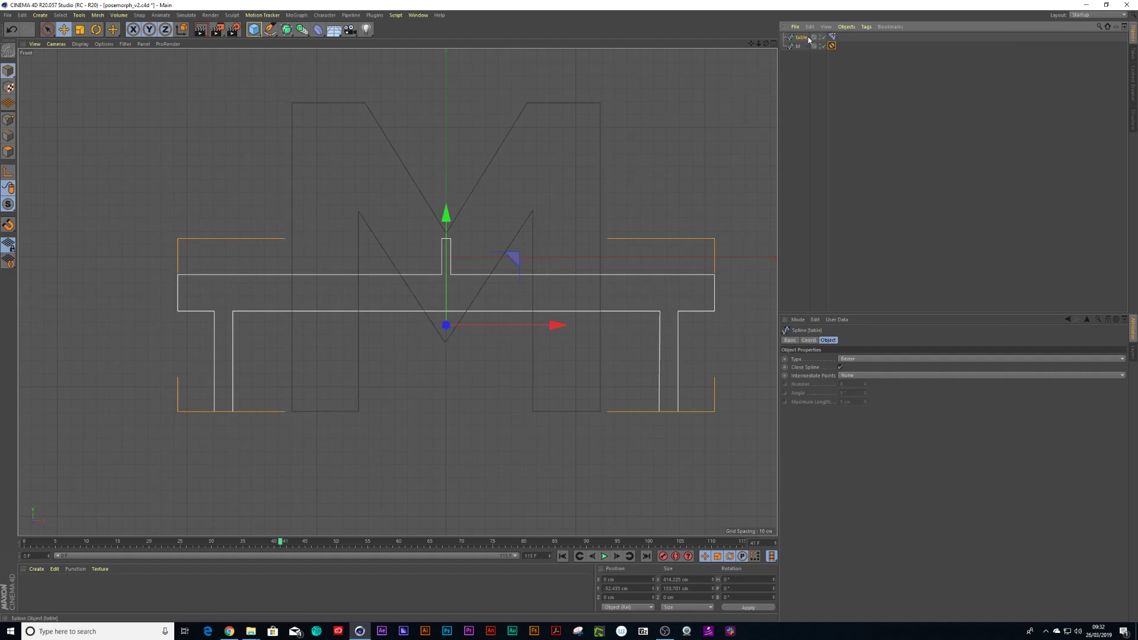
click(8, 120)
key(9)
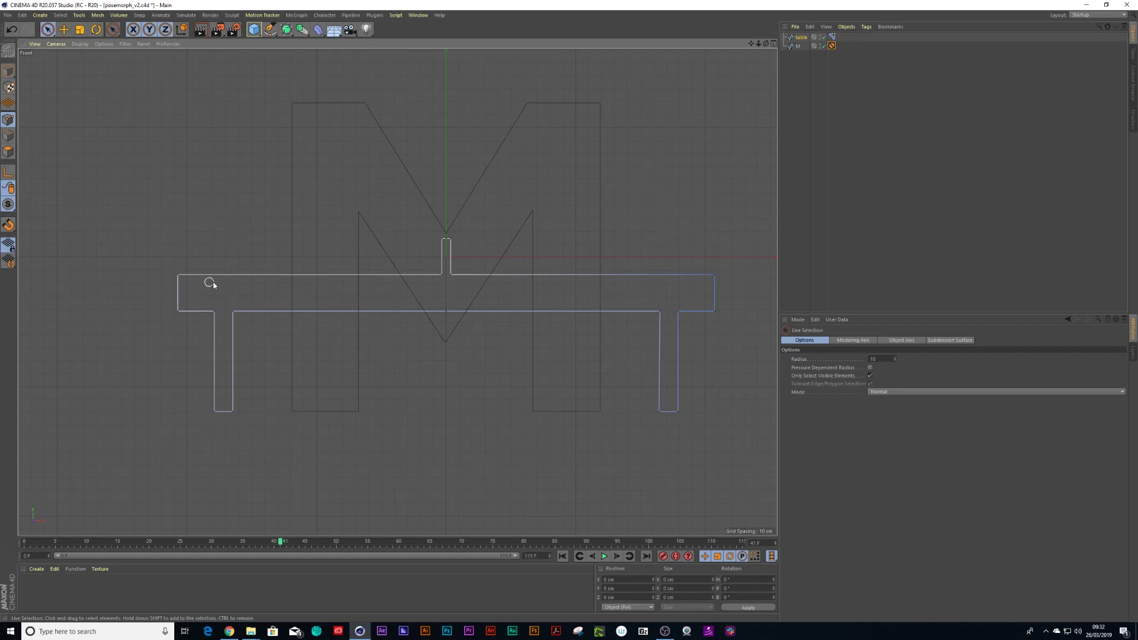
click(178, 274)
shift+click(715, 275)
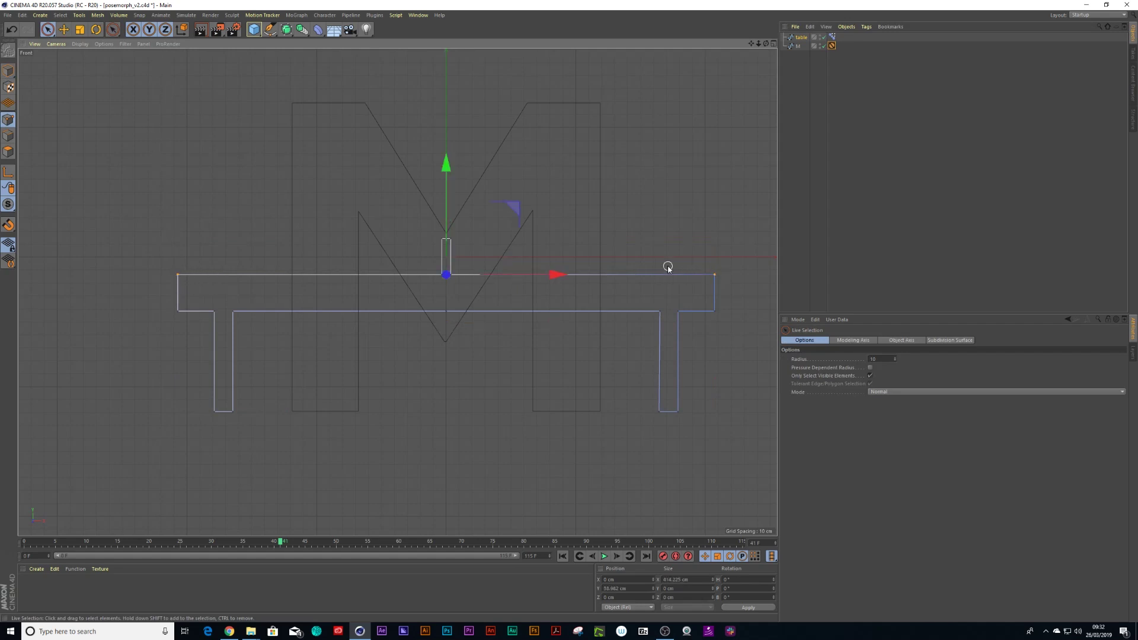
click(178, 243)
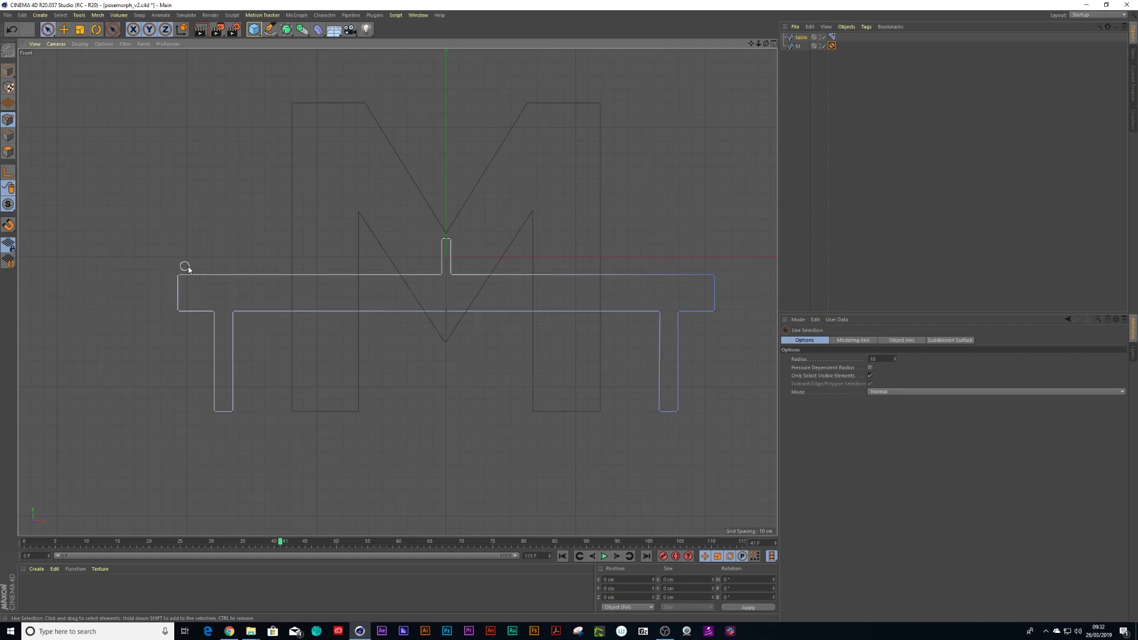
Step: Lasso the table spline's upper corner and centre-stub points and scale them vertically until they lie on one level
click(45, 32)
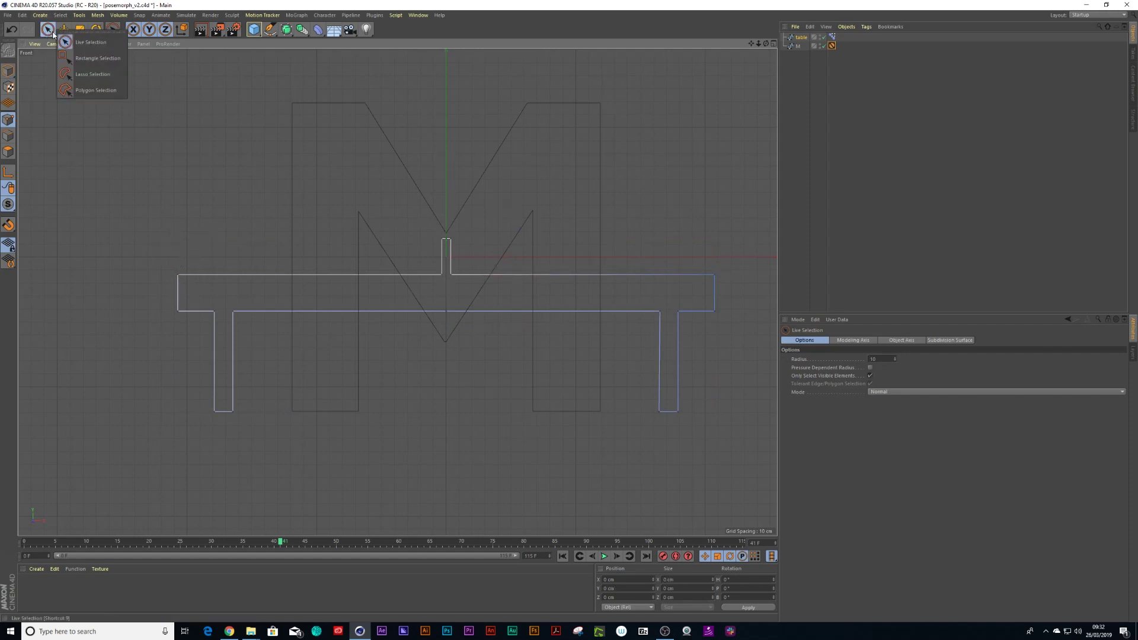
click(94, 75)
mouse_move(167, 176)
mouse_down()
mouse_move(660, 178)
mouse_move(725, 222)
mouse_move(733, 286)
mouse_move(531, 297)
mouse_move(166, 286)
mouse_move(155, 253)
mouse_move(181, 176)
mouse_up()
key(t)
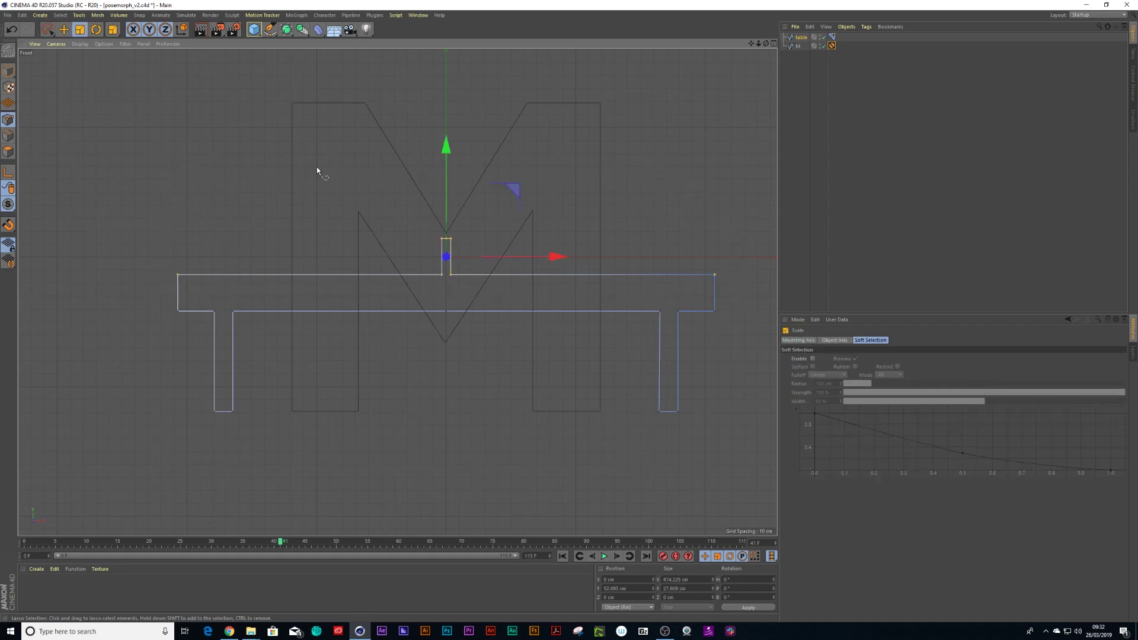
drag(446, 147, 448, 255)
Step: Move the flattened upper points up to the level of the M's top edge
key(space)
drag(447, 157, 447, 8)
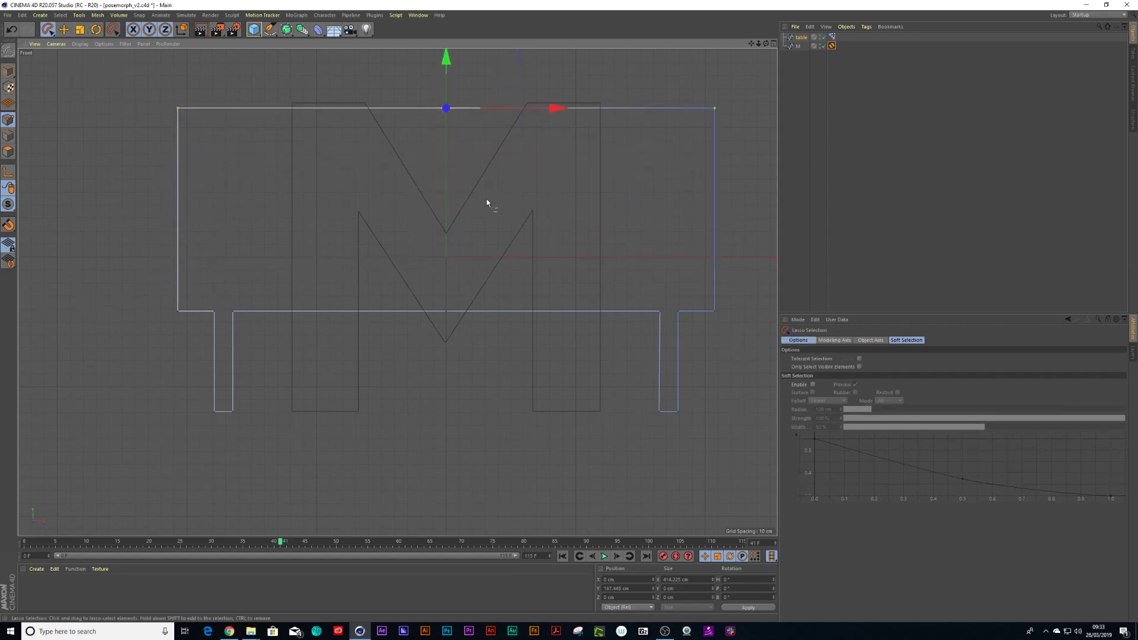
scroll(487, 203, down, 2)
alt+middle_drag(485, 180, 485, 205)
drag(452, 64, 451, 58)
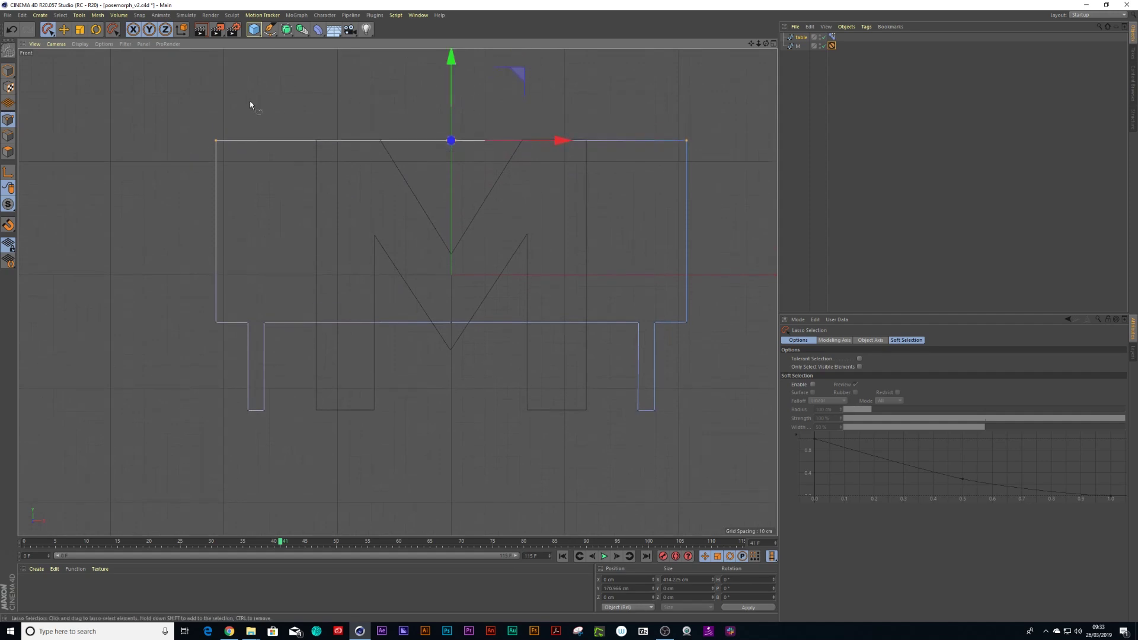
Step: Lasso the table's left-side corner and leg points, shift them horizontally to the M's left edge, and clear the selection
key(t)
click(262, 118)
key(8)
mouse_move(187, 109)
mouse_down()
mouse_move(258, 205)
mouse_move(281, 307)
mouse_move(281, 401)
mouse_move(268, 449)
mouse_move(161, 388)
mouse_move(157, 253)
mouse_move(179, 141)
mouse_move(233, 116)
mouse_up()
key(t)
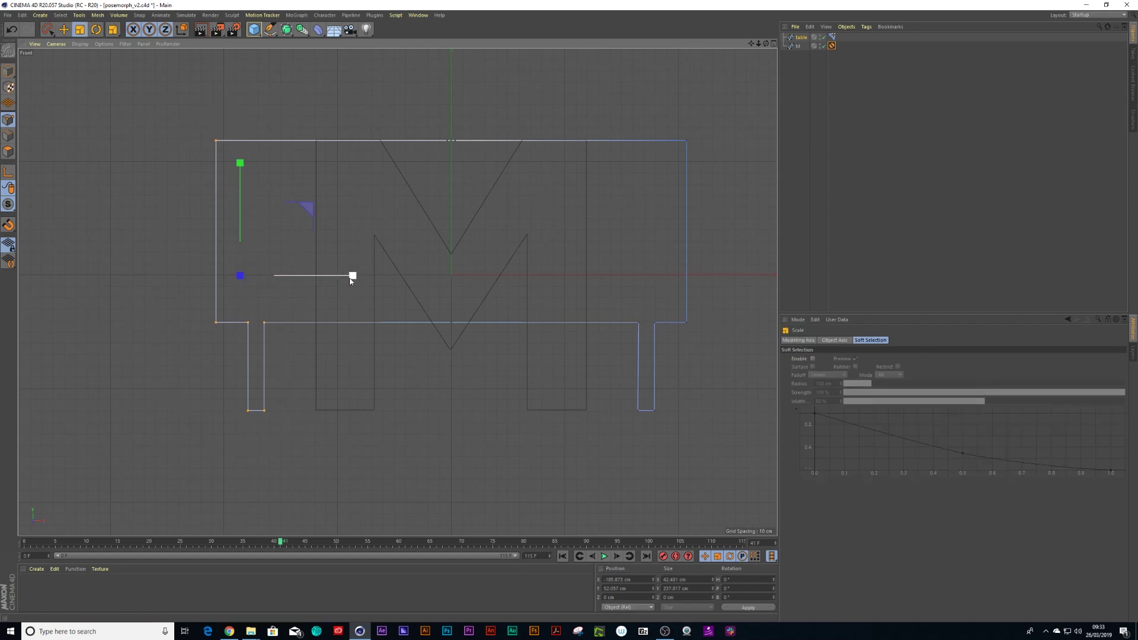
drag(353, 280, 241, 278)
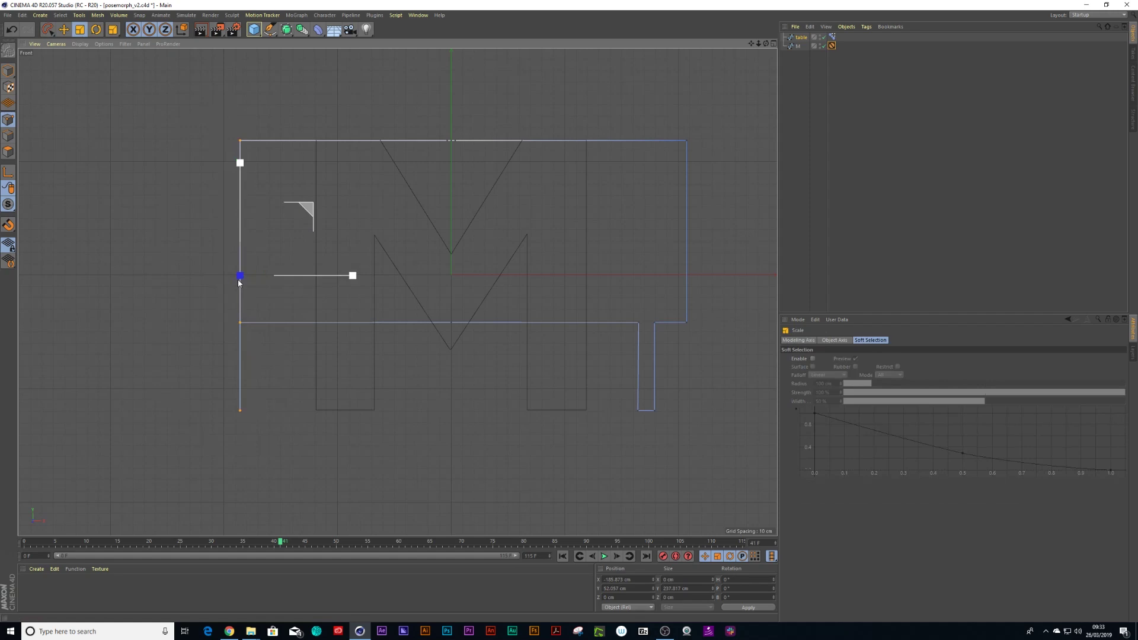
key(ctrl+z)
key(8)
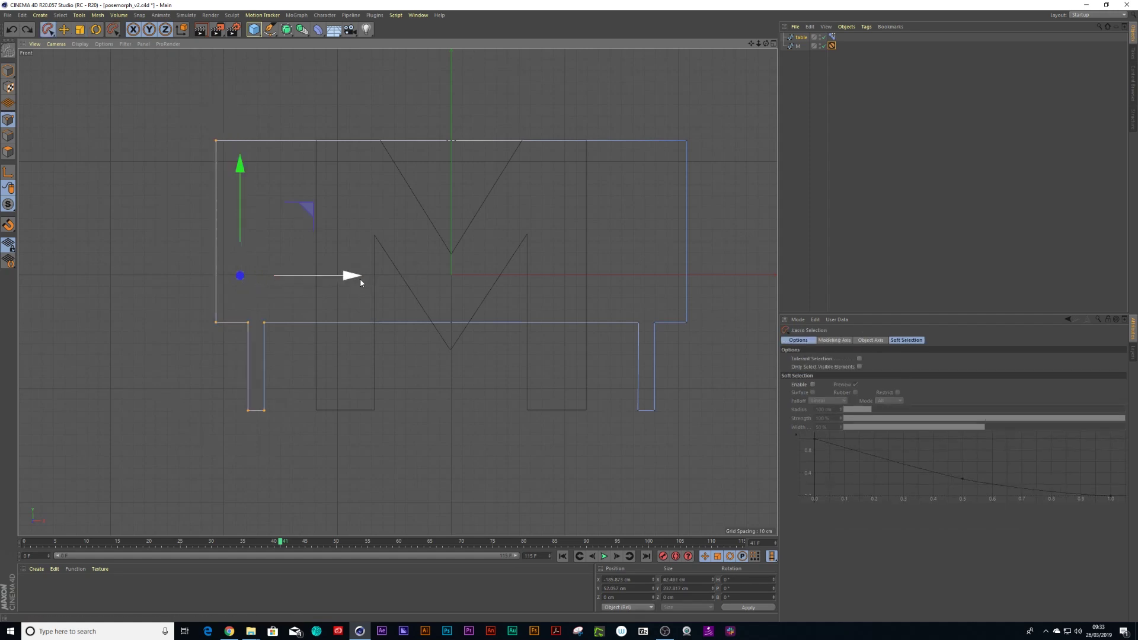
drag(354, 278, 451, 280)
key(t)
key(ctrl+shift+a)
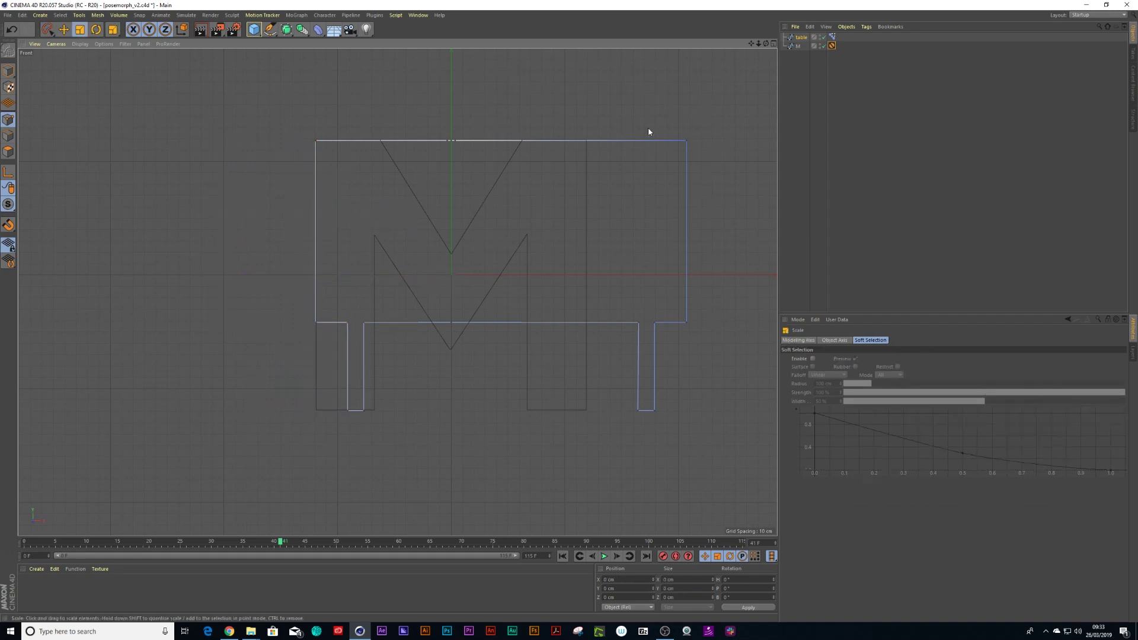
Step: Lasso the table's right-side corner and leg points and shift them horizontally to the M's right edge
key(8)
mouse_move(687, 124)
mouse_down()
mouse_move(718, 163)
mouse_move(732, 415)
mouse_move(675, 434)
mouse_move(613, 405)
mouse_move(609, 222)
mouse_move(630, 119)
mouse_move(717, 125)
mouse_up()
drag(770, 280, 670, 281)
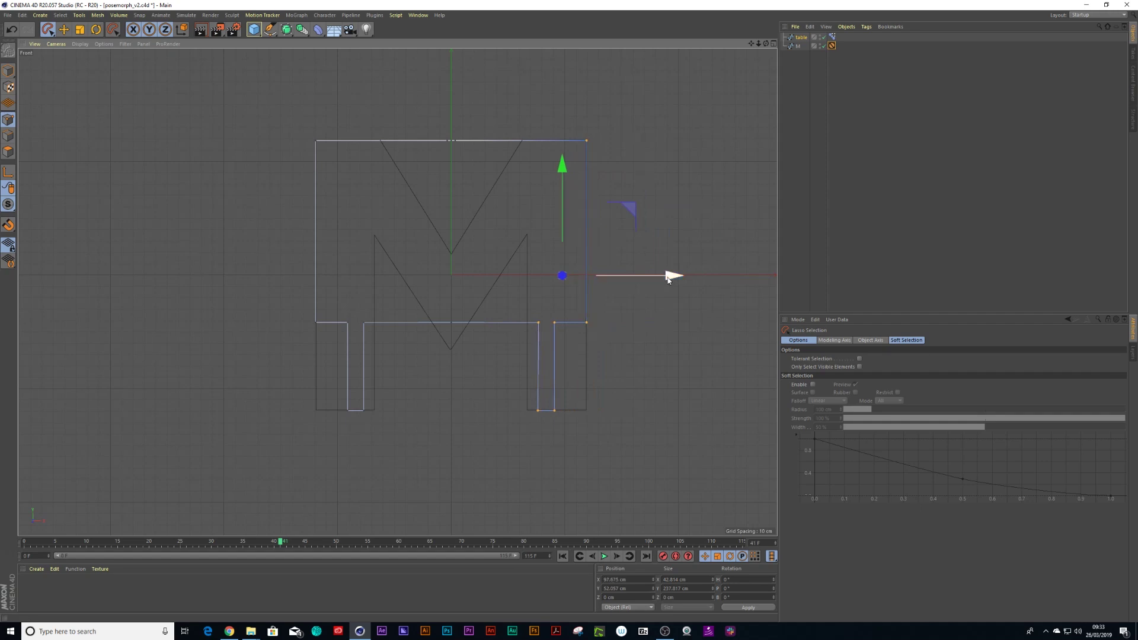
key(t)
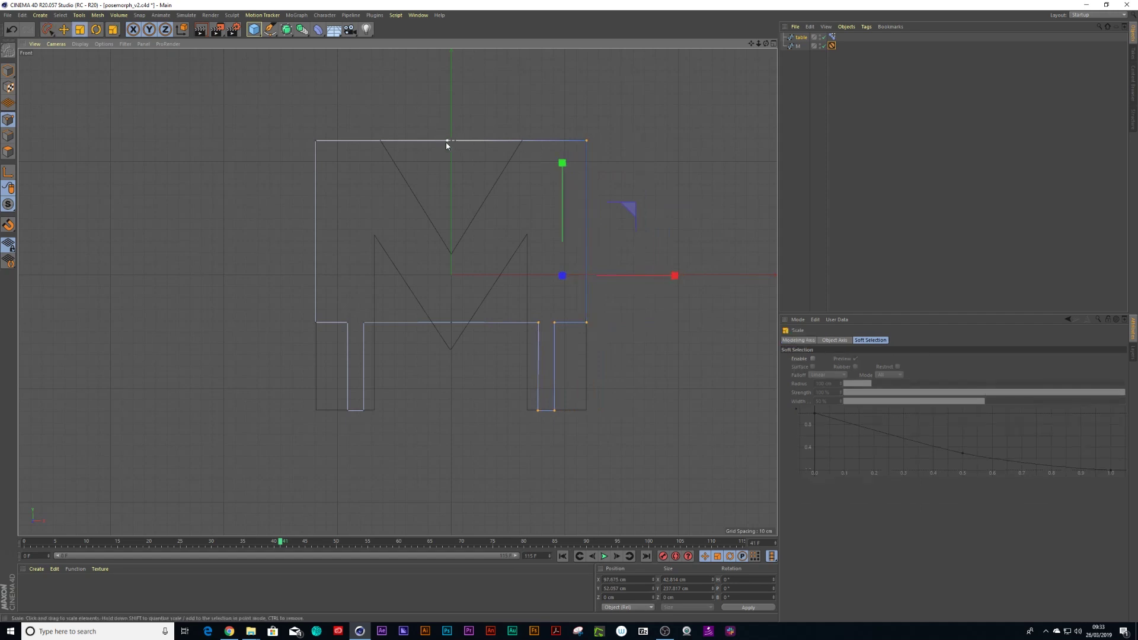
key(8)
mouse_move(444, 132)
mouse_down()
mouse_move(452, 145)
mouse_move(449, 132)
mouse_up()
key(t)
key(8)
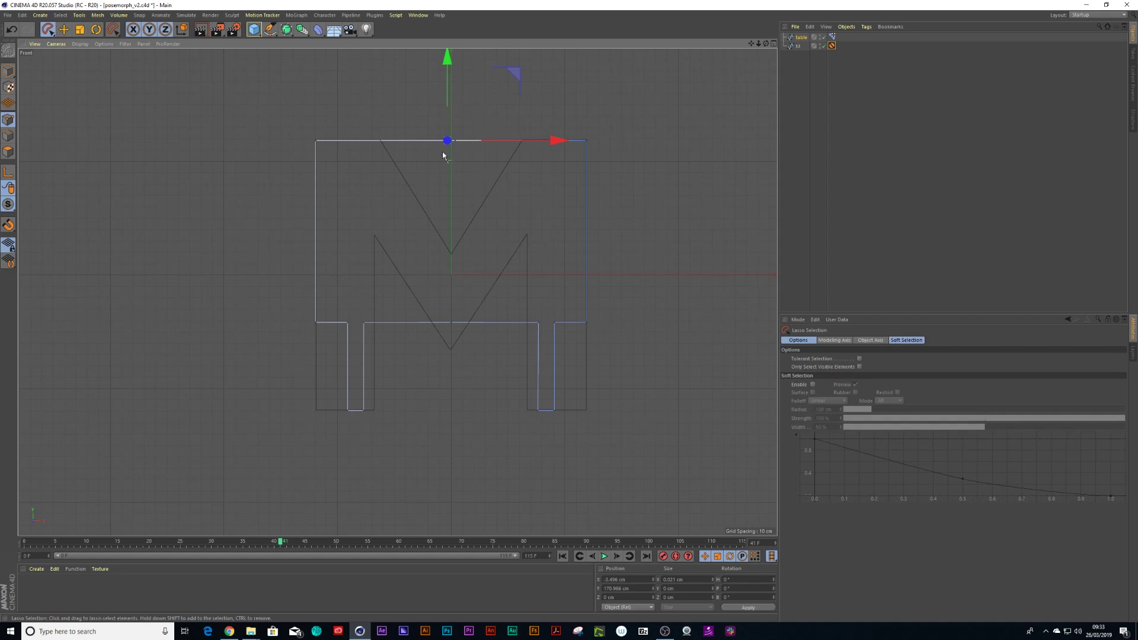
Step: Select the centre points on the top edge with Rectangle Selection and scale them horizontally to about 123 cm, matching the M's upper notch corners
scroll(443, 155, up, 5)
key(t)
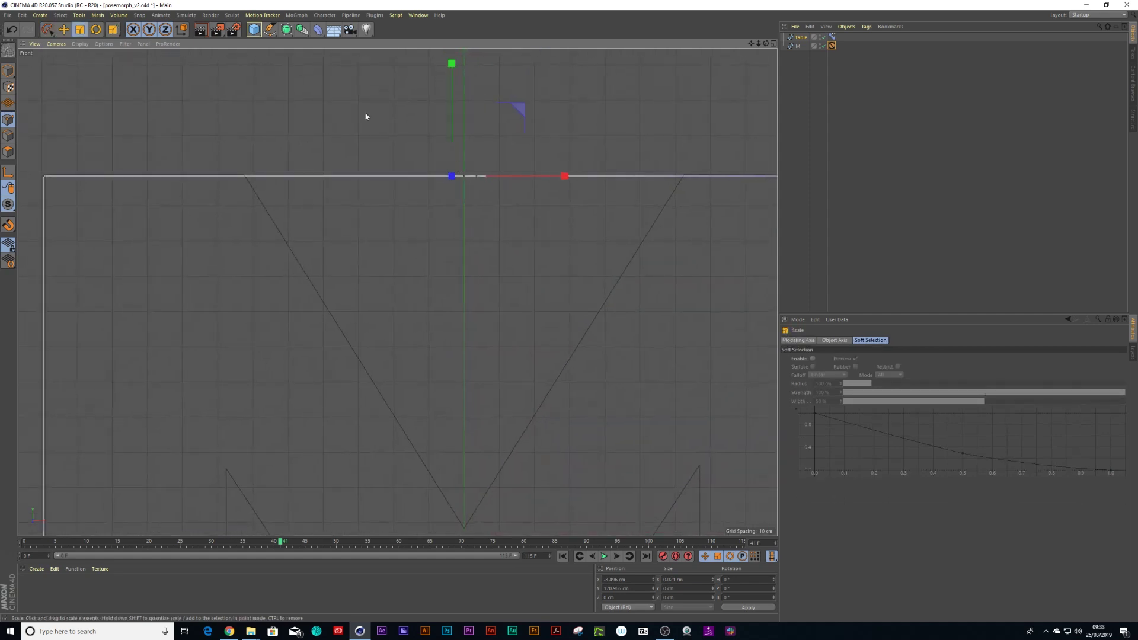
click(48, 30)
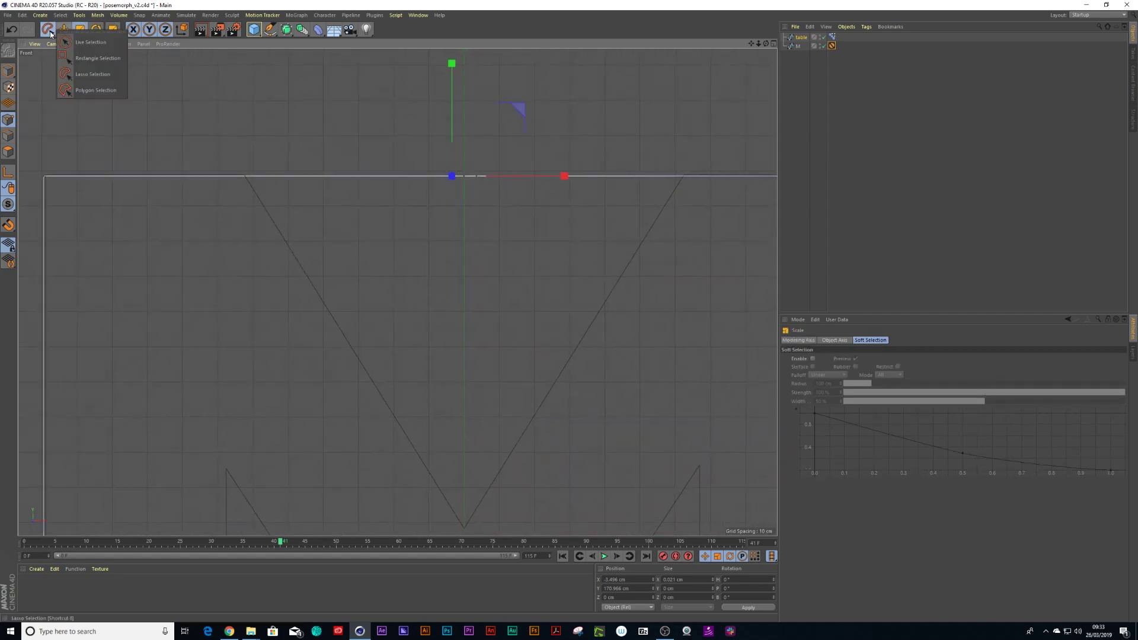
click(87, 57)
drag(437, 164, 453, 191)
shift+drag(492, 154, 469, 192)
key(t)
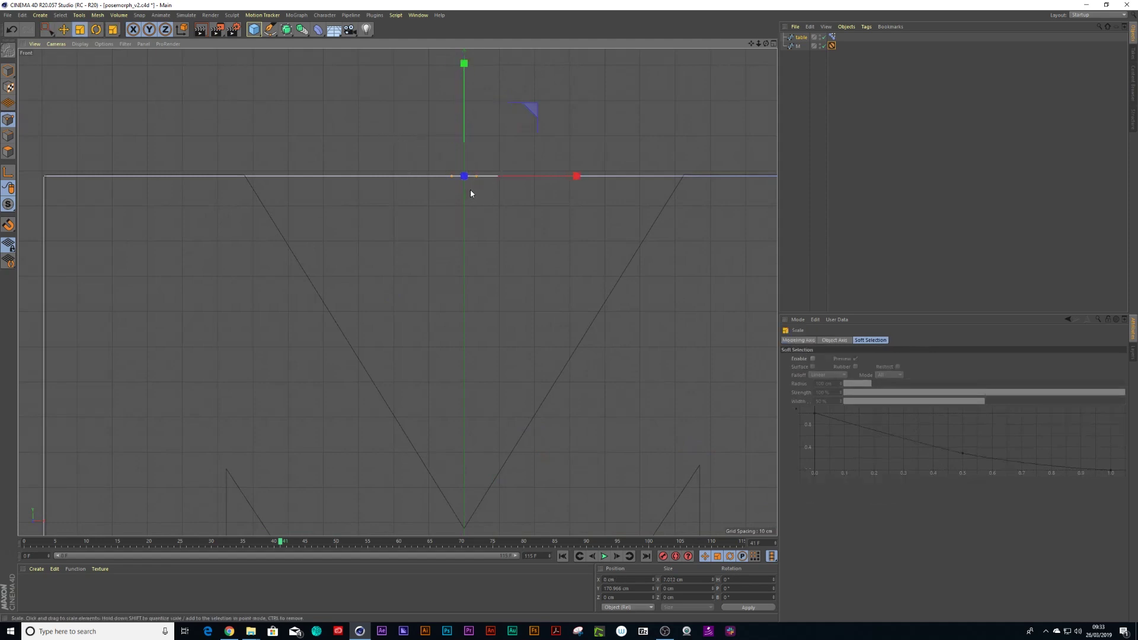
drag(575, 175, 919, 183)
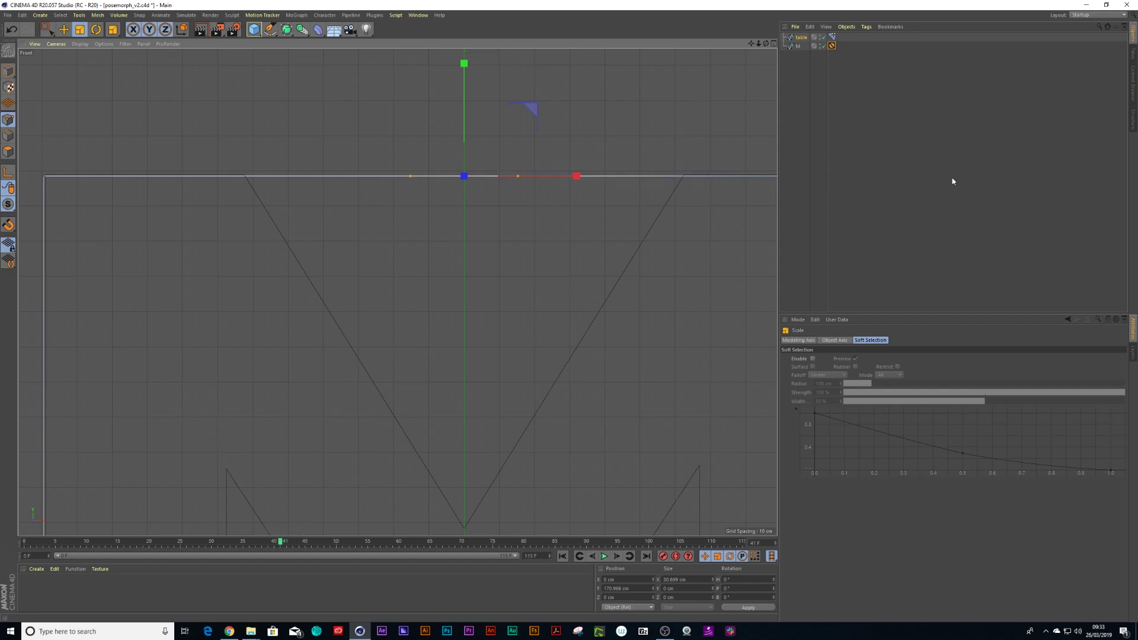
scroll(658, 225, down, 5)
scroll(597, 283, up, 3)
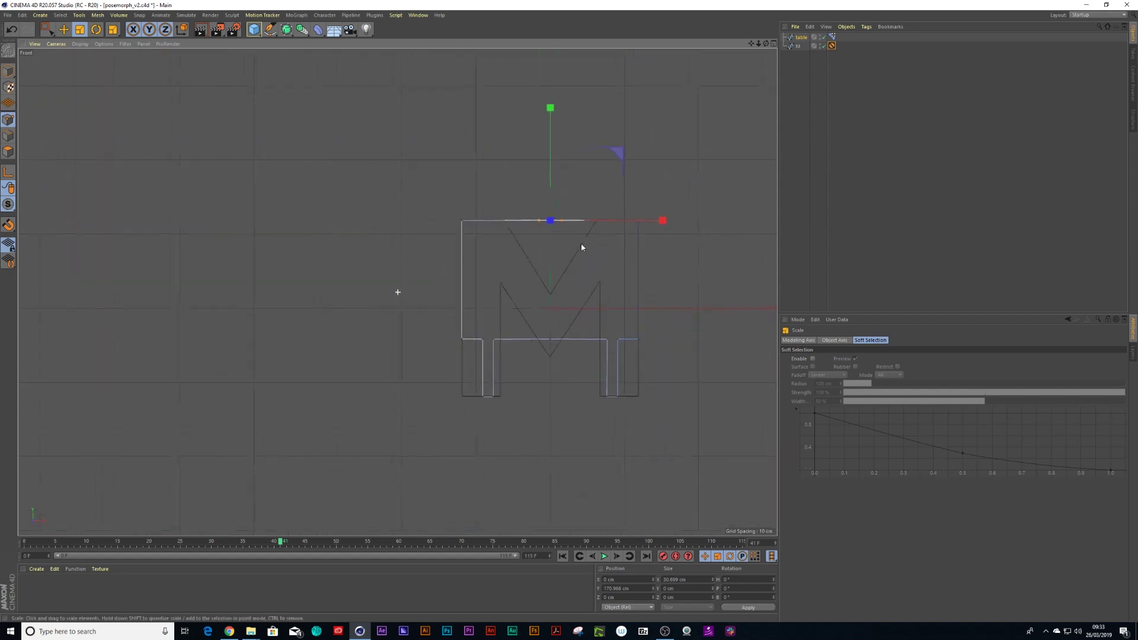
drag(652, 221, 1002, 224)
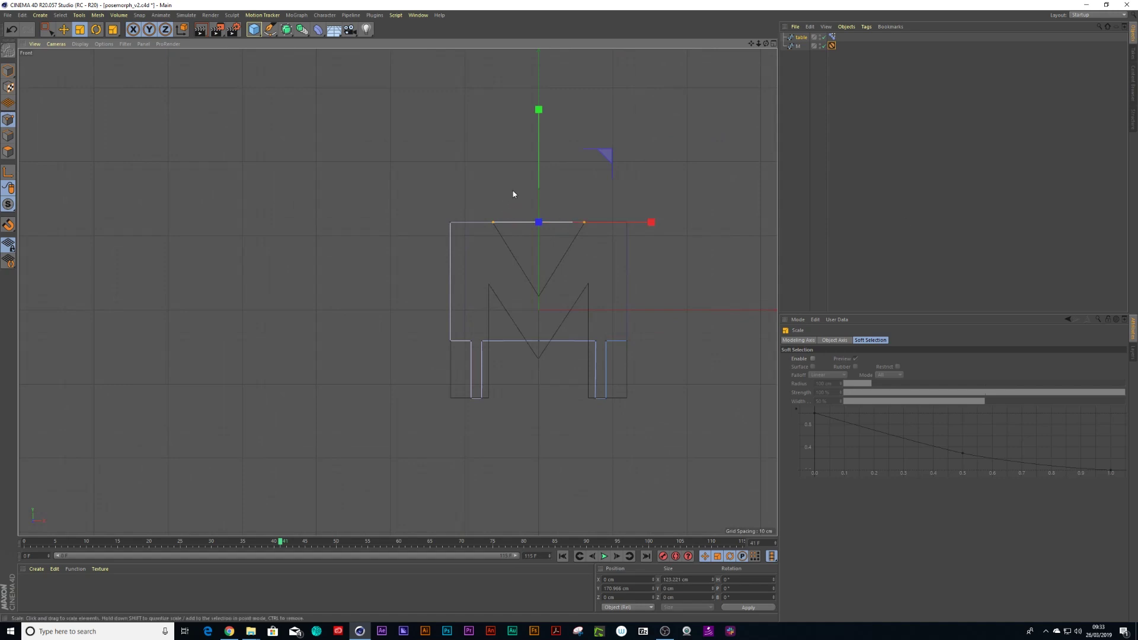
Step: Lasso the middle point on the table's top edge and move it straight down to the bottom of the M's upper notch
key(0)
scroll(549, 201, up, 3)
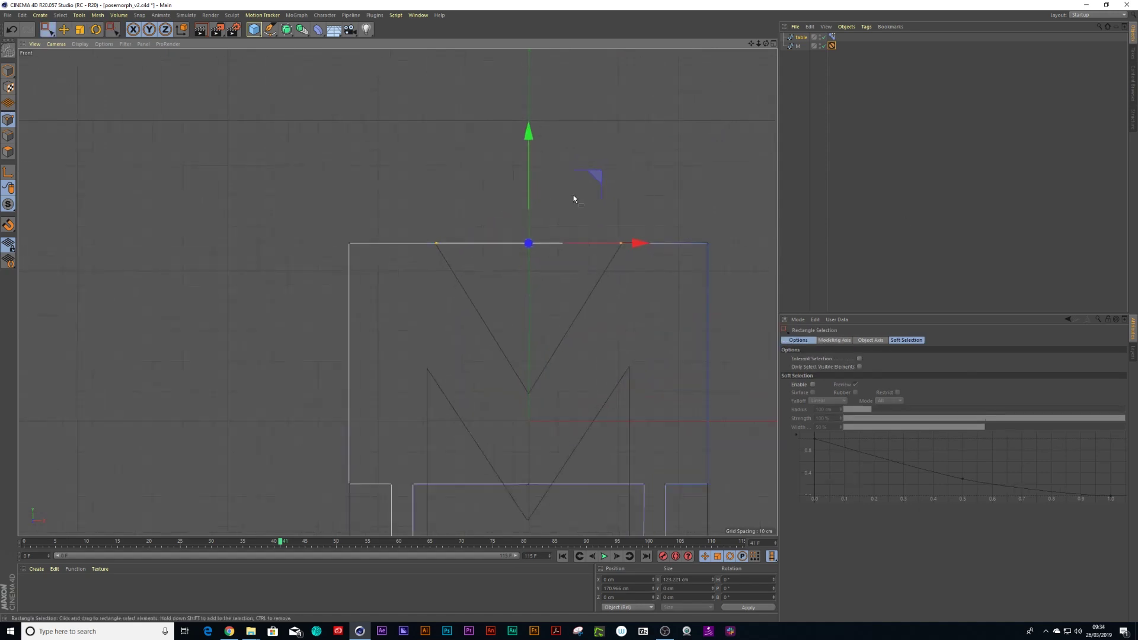
key(t)
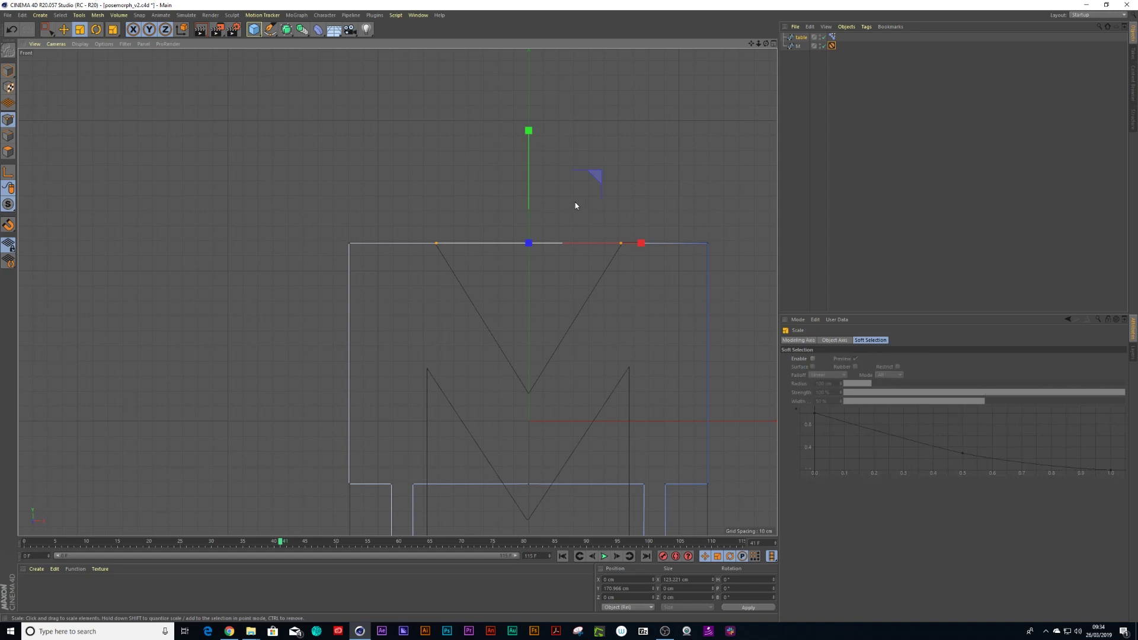
key(0)
click(490, 163)
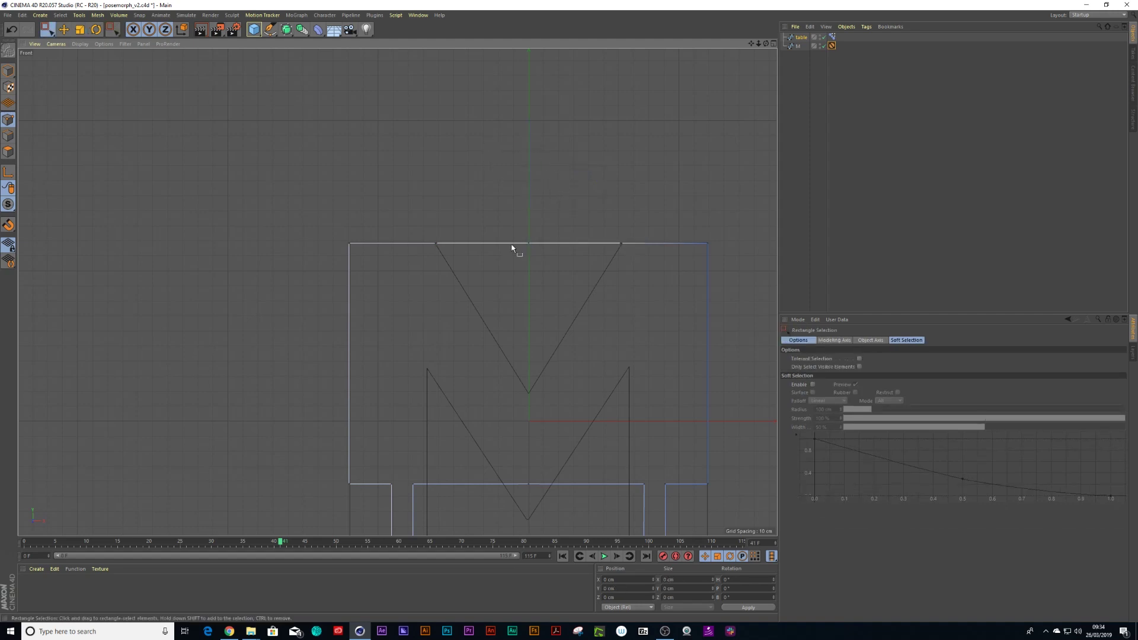
drag(48, 29, 92, 74)
mouse_move(545, 216)
mouse_down()
mouse_move(547, 262)
mouse_move(554, 219)
mouse_up()
drag(528, 136, 529, 287)
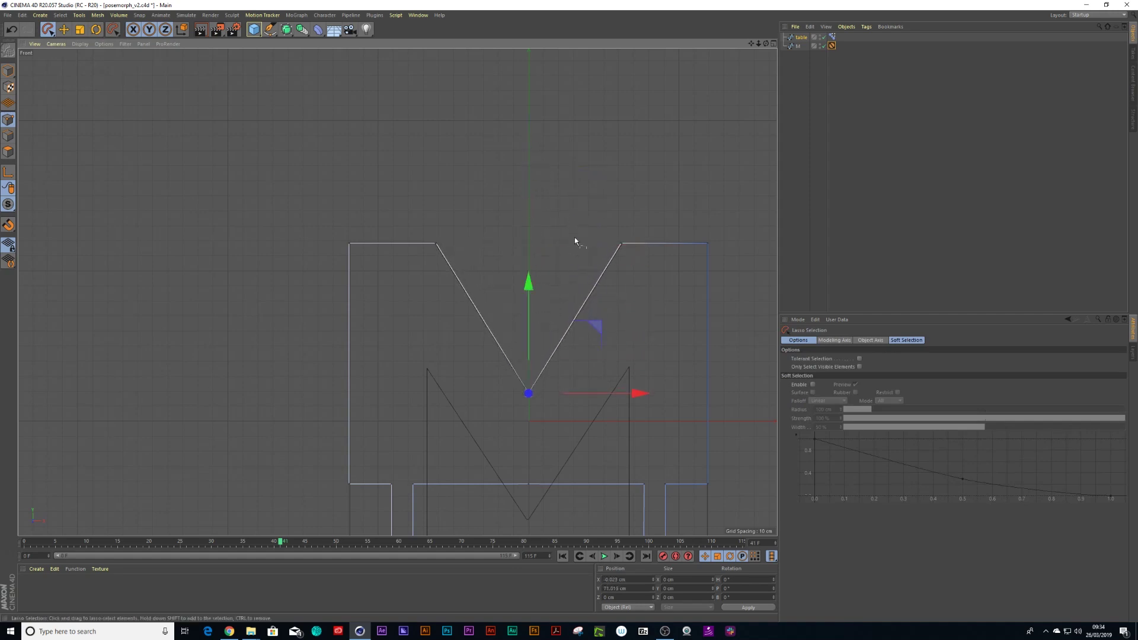
Step: Try to align the left corner and outer left-leg points by scaling them horizontally, and undo the scaling
click(812, 94)
alt+middle_drag(517, 236, 442, 134)
key(t)
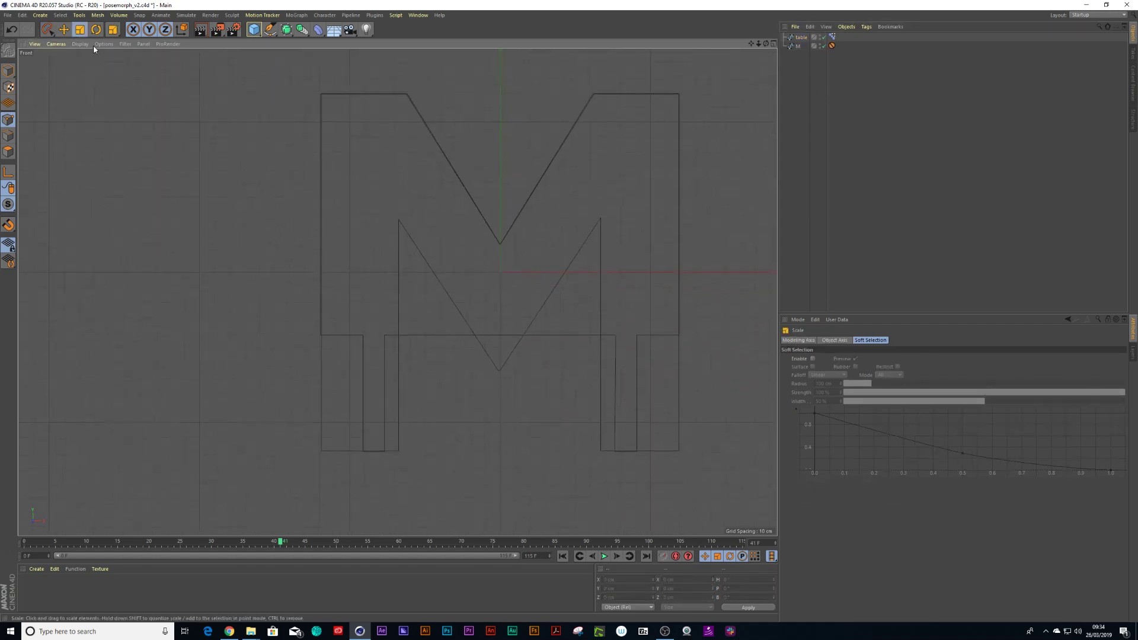
key(space)
key(ctrl+z)
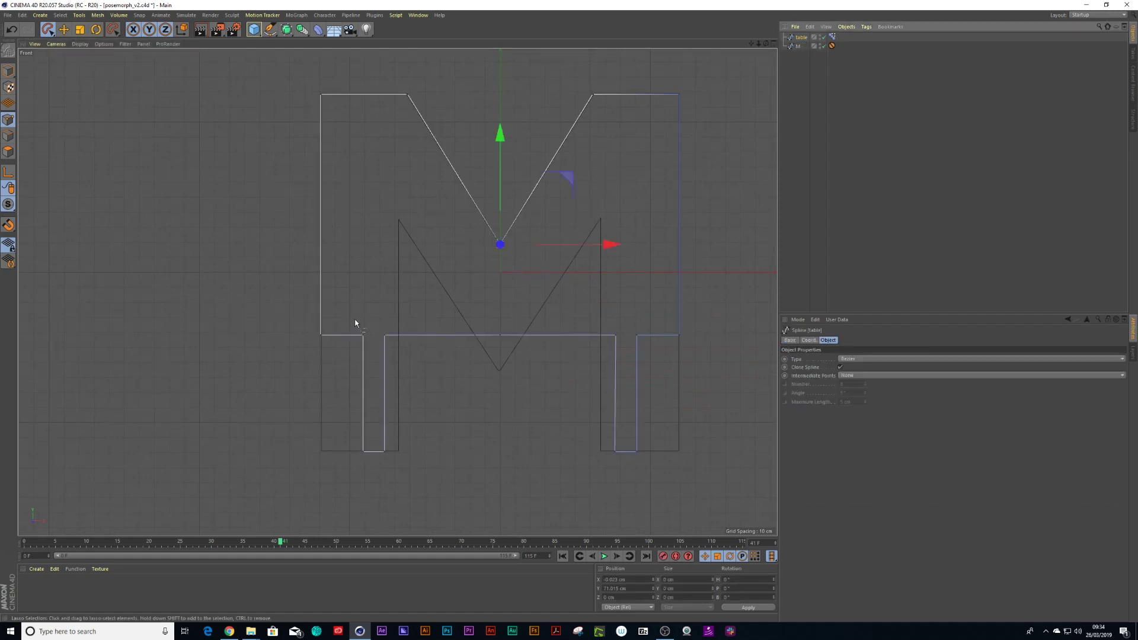
mouse_move(310, 319)
mouse_down()
mouse_move(373, 319)
mouse_move(357, 471)
mouse_move(297, 400)
mouse_move(311, 321)
mouse_up()
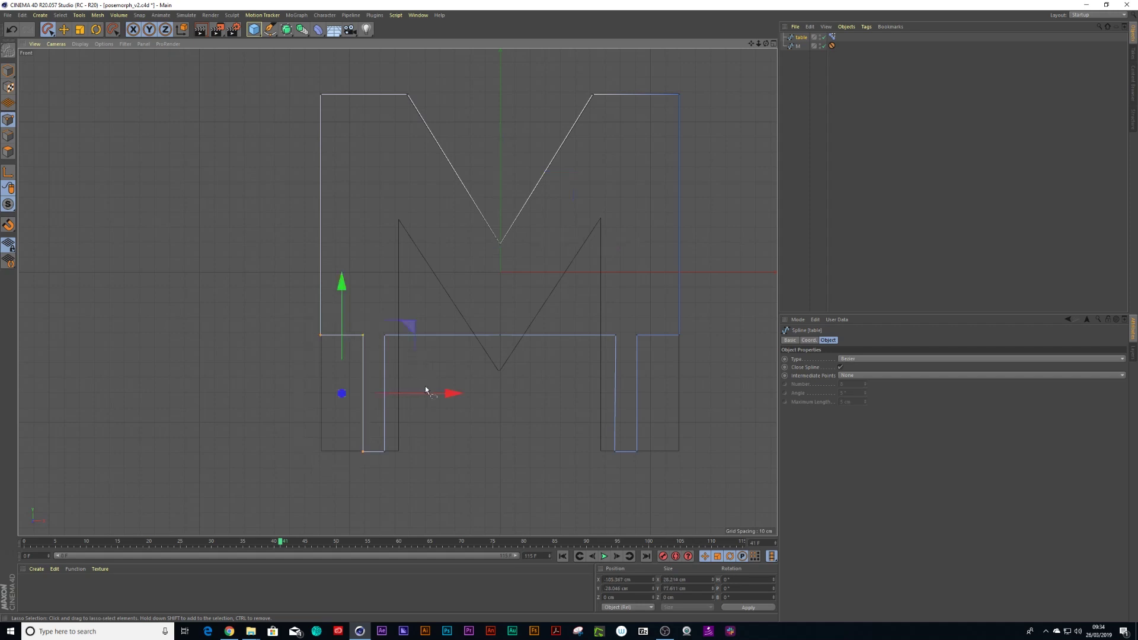
key(t)
drag(452, 393, 363, 403)
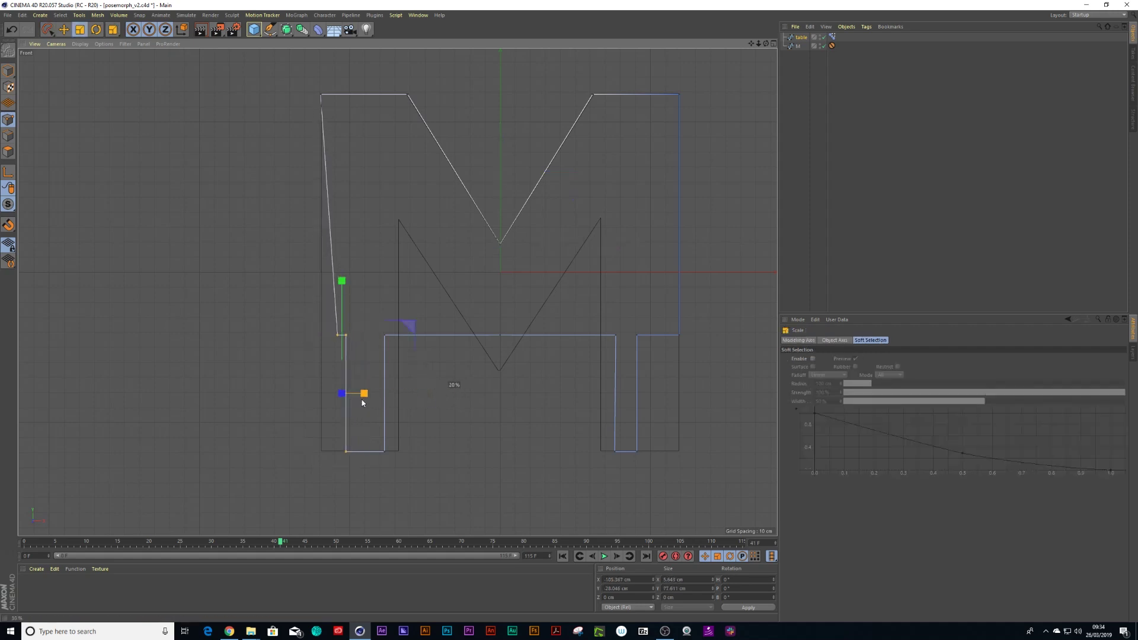
key(ctrl+z)
key(space)
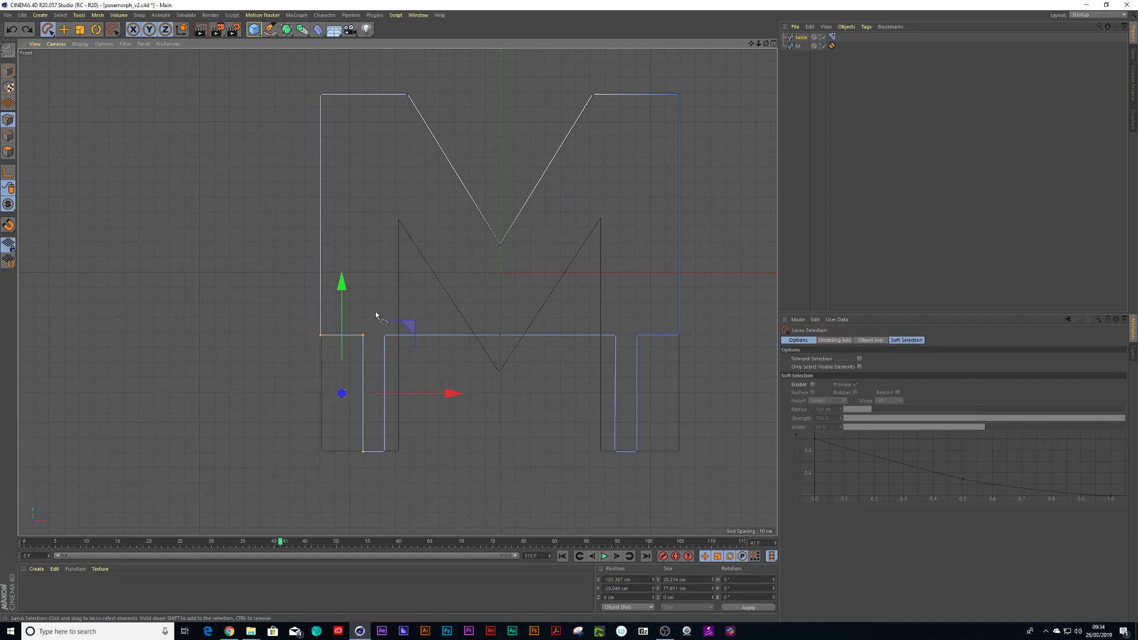
Step: Move the left leg's outer points onto the M's left edge, align all left-edge points by scaling them horizontally, and clear the selection
mouse_move(375, 311)
mouse_down()
mouse_move(346, 378)
mouse_move(351, 457)
mouse_move(378, 452)
mouse_move(368, 307)
mouse_up()
drag(470, 393, 428, 396)
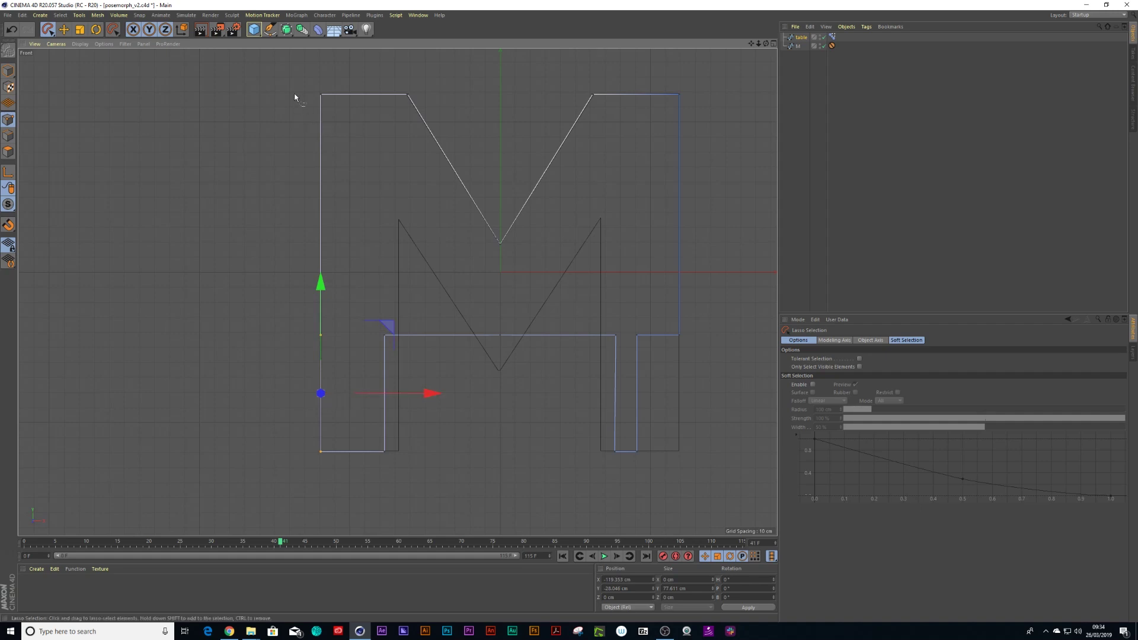
mouse_move(294, 97)
mouse_down()
mouse_move(340, 122)
mouse_move(340, 394)
mouse_move(261, 432)
mouse_move(296, 94)
mouse_up()
key(t)
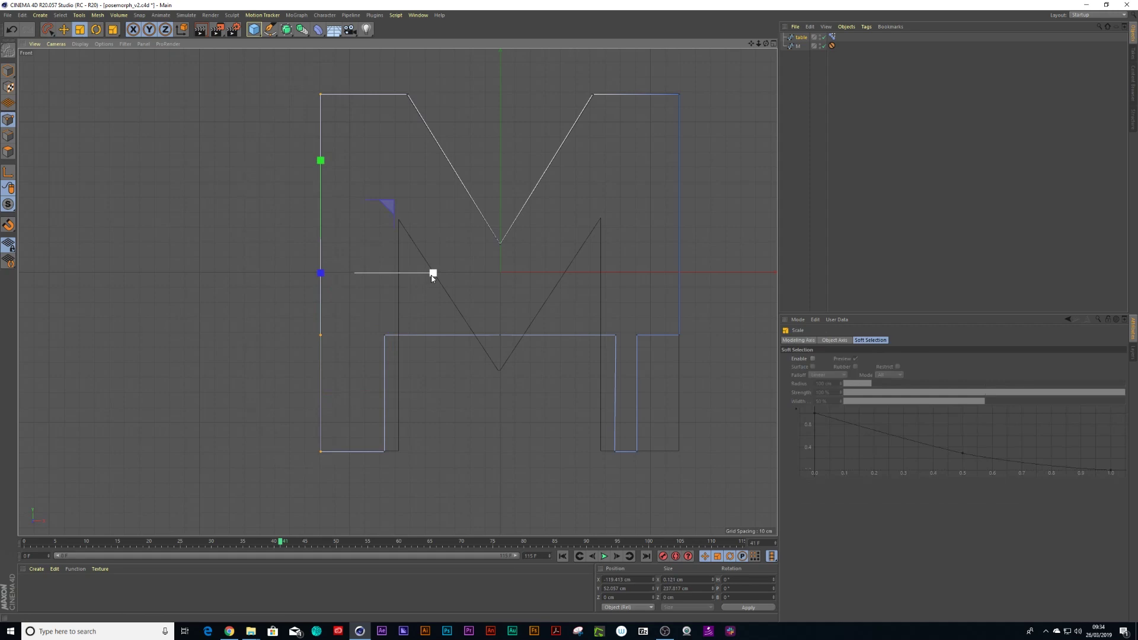
drag(432, 272, 266, 286)
click(456, 274)
Step: Lasso the right corner and outer right-leg points, scale them horizontally to 0 cm, and move them onto the M's right edge
alt+middle_drag(603, 218, 518, 247)
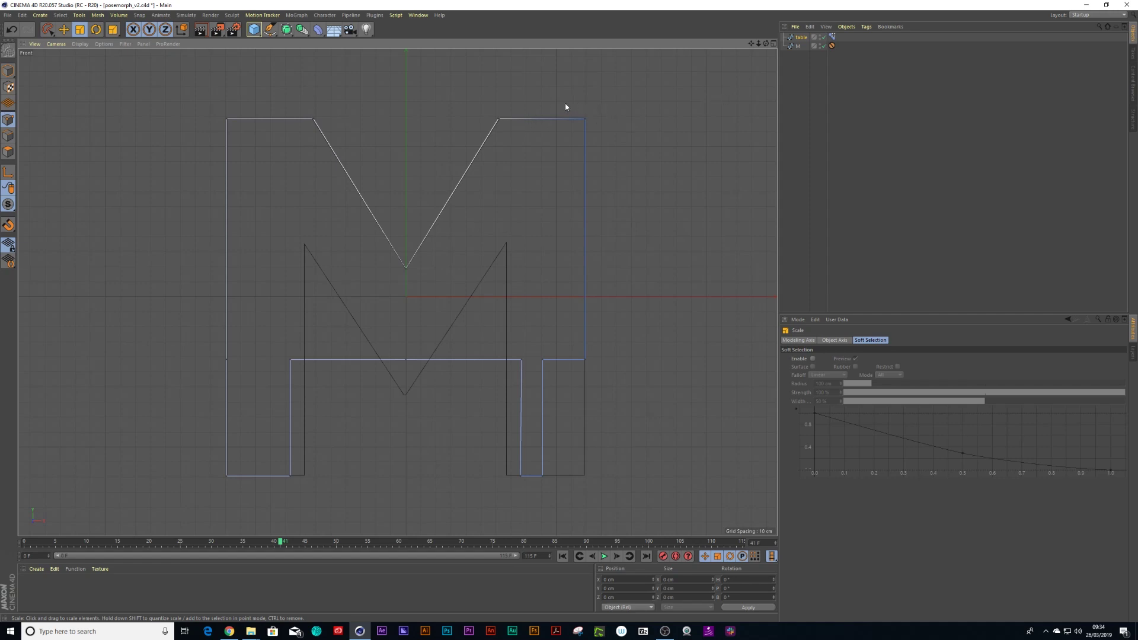
key(8)
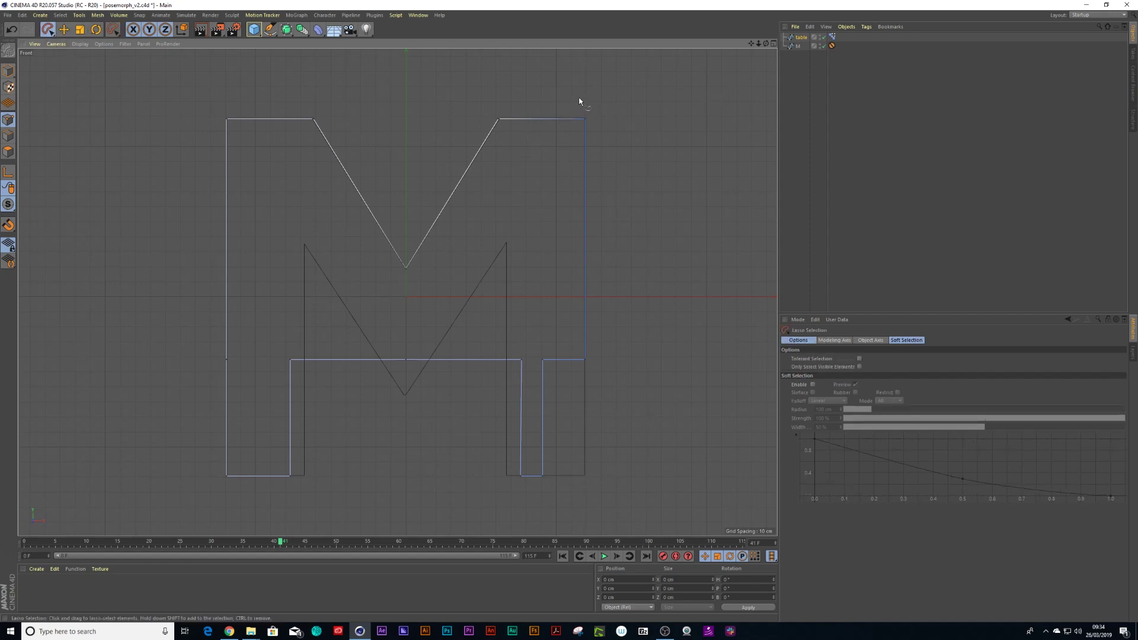
mouse_move(579, 100)
mouse_down()
mouse_move(535, 384)
mouse_move(533, 487)
mouse_move(607, 342)
mouse_move(599, 140)
mouse_move(572, 108)
mouse_move(567, 117)
mouse_up()
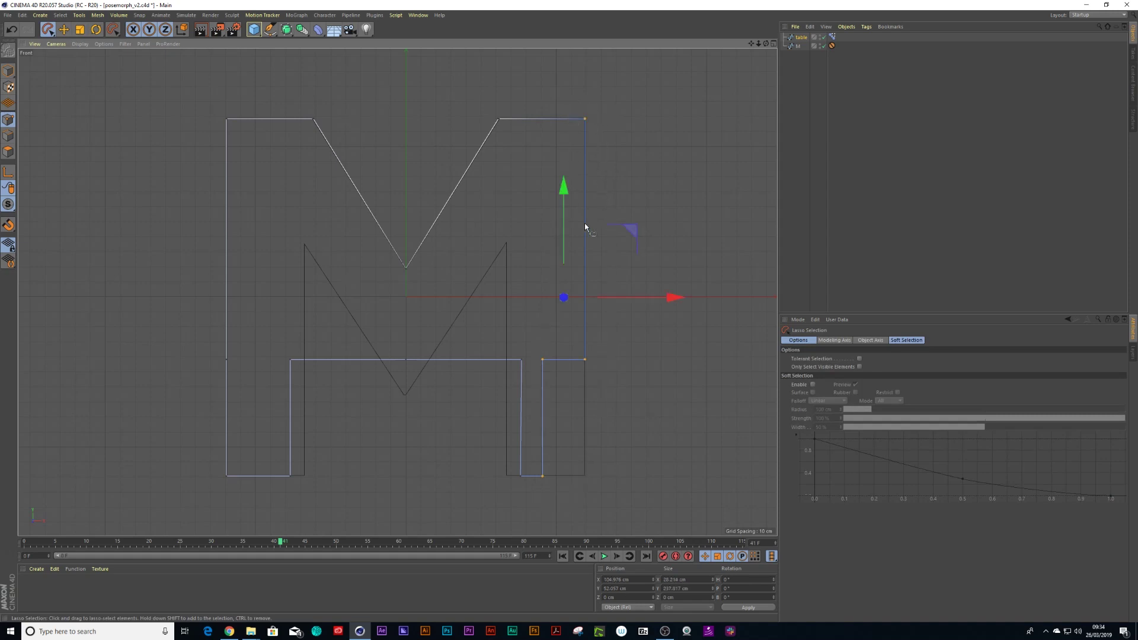
key(t)
drag(676, 299, 568, 309)
key(space)
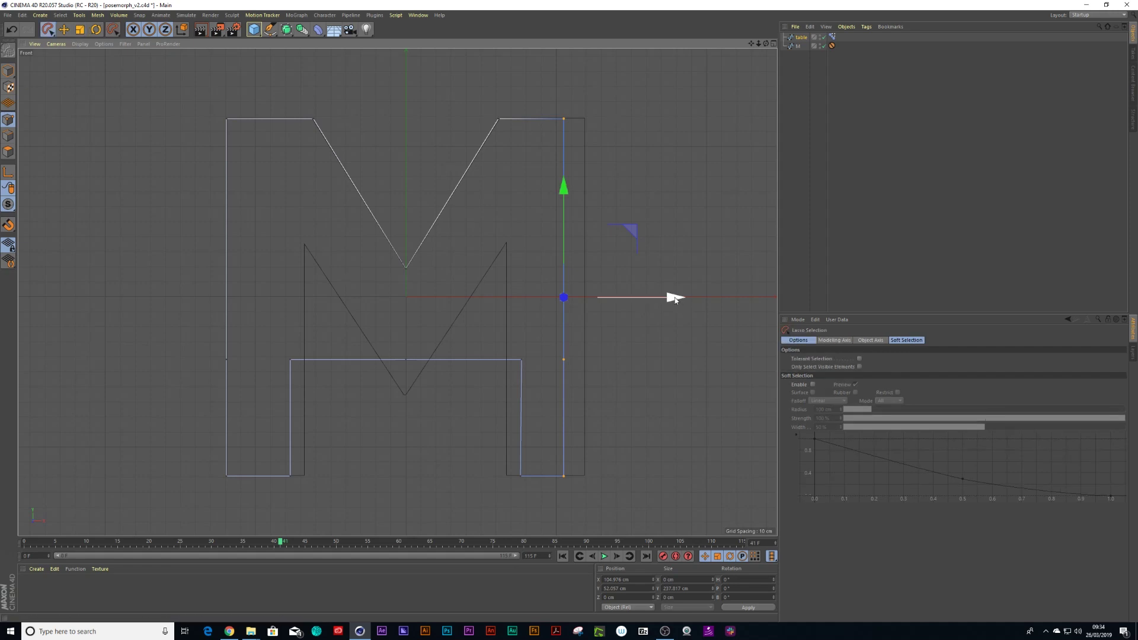
drag(670, 299, 690, 300)
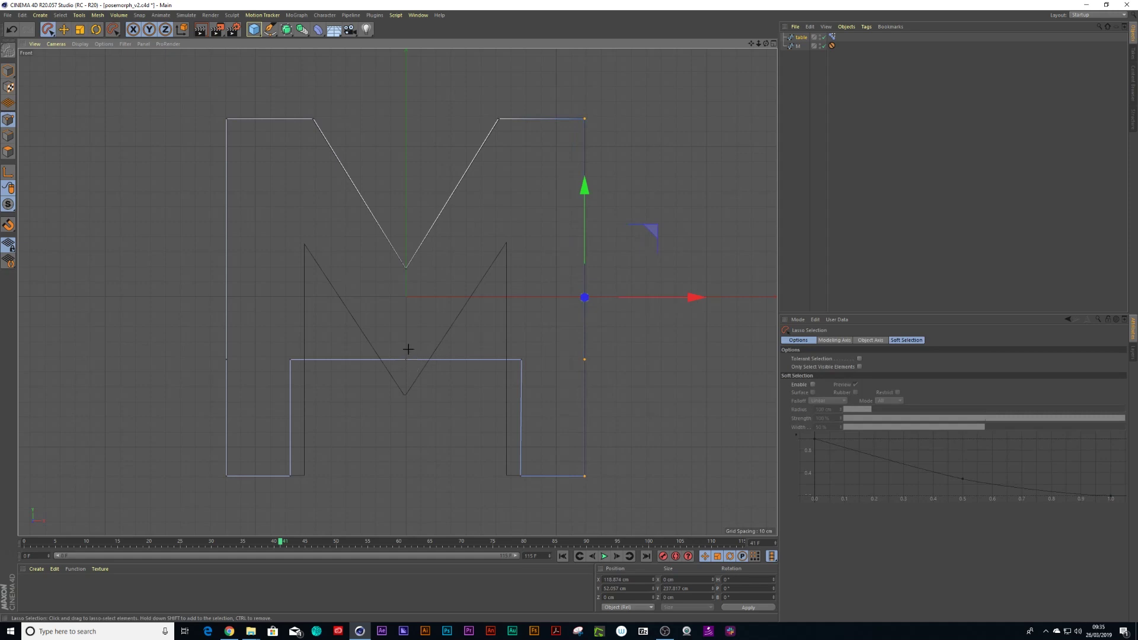
Step: Lower the underside's middle point to the M's central tip and raise the two inner leg corners to the height of its inner peaks
mouse_move(406, 348)
mouse_down()
mouse_move(416, 379)
mouse_move(414, 343)
mouse_up()
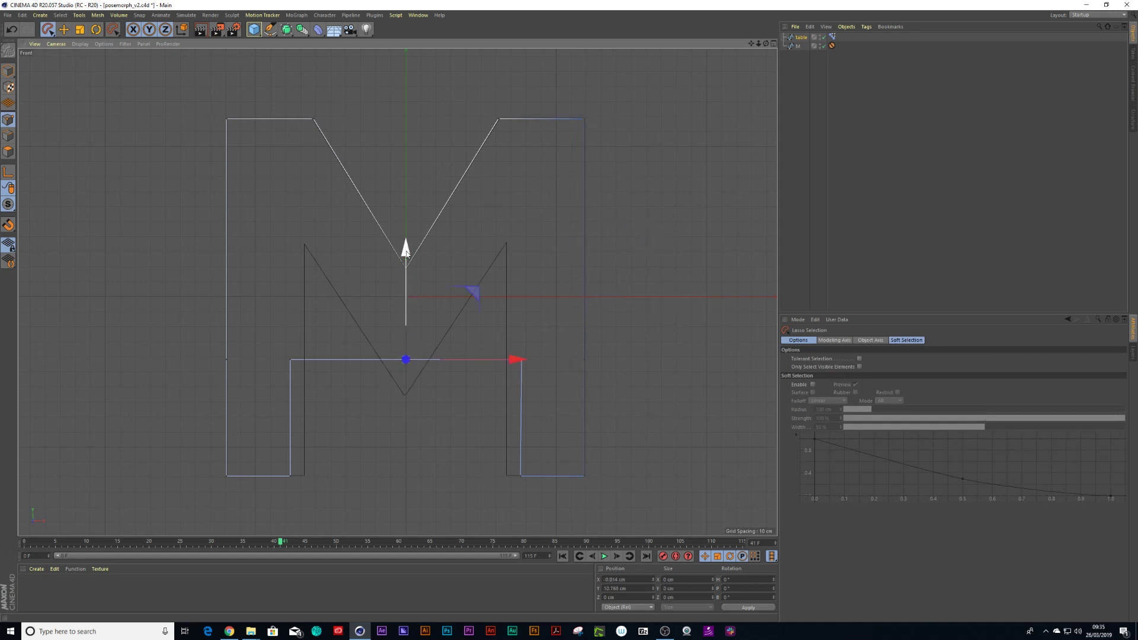
drag(405, 249, 406, 285)
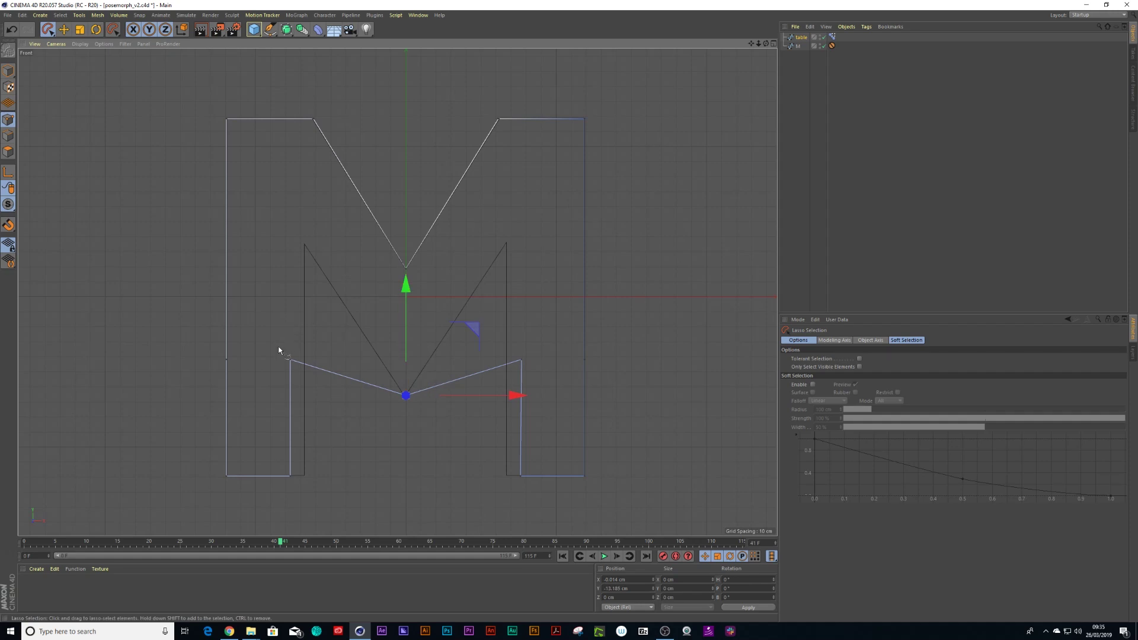
mouse_move(279, 350)
mouse_down()
mouse_move(305, 368)
mouse_move(280, 350)
mouse_up()
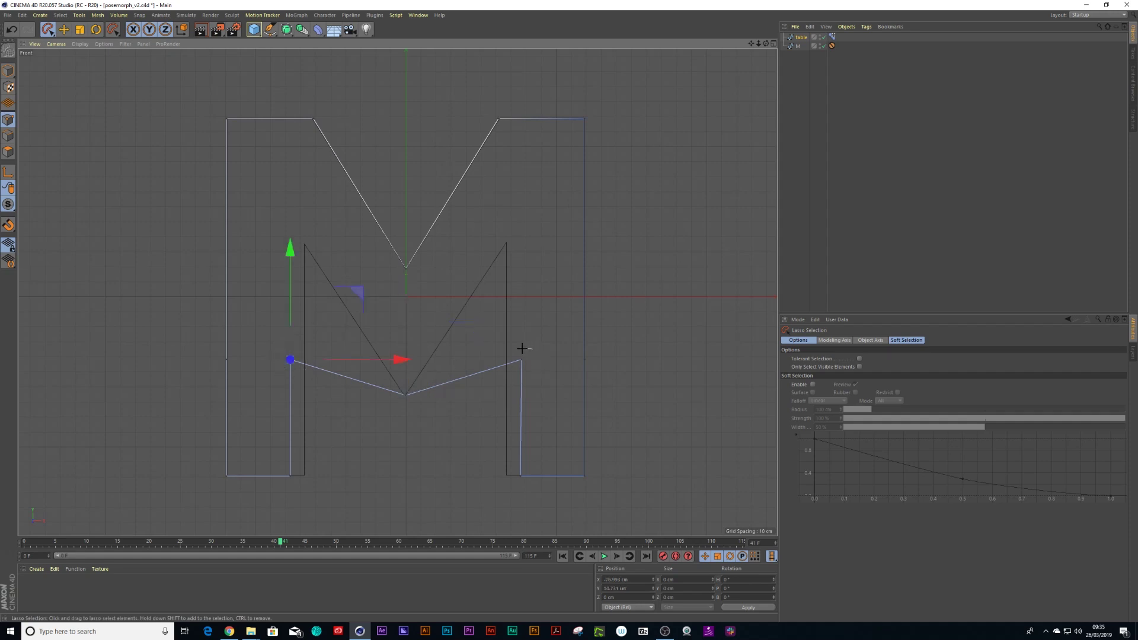
shift+drag(522, 348, 525, 342)
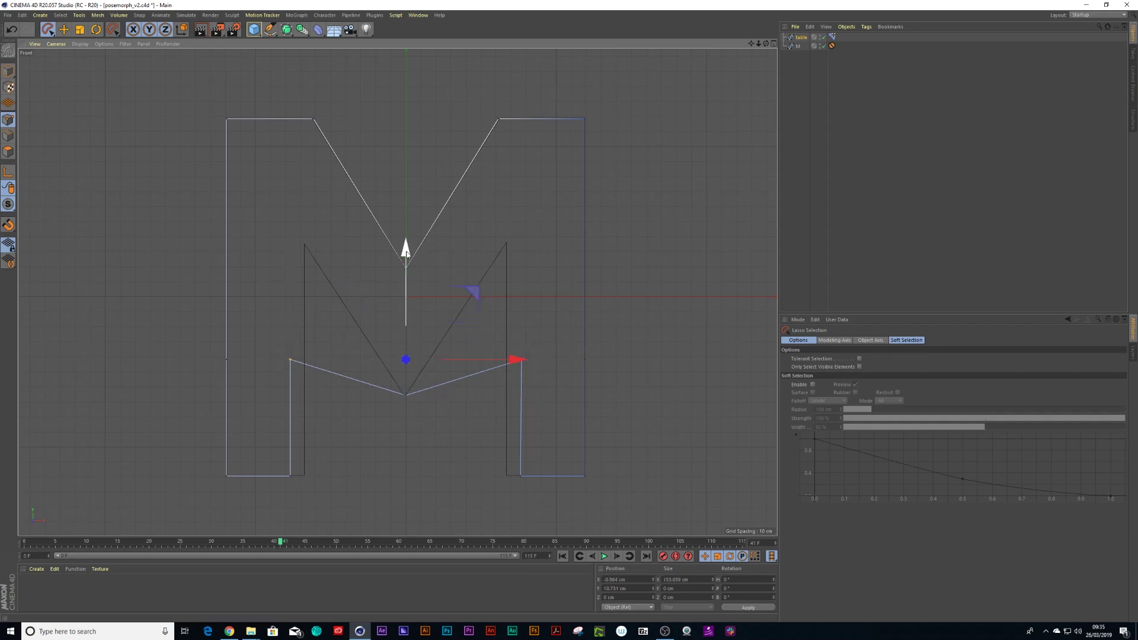
drag(405, 252, 410, 134)
Step: Scale the raised inner corners horizontally to about 135 cm, and scale the inner bottom leg points outline-wide to match the M's inner legs
key(t)
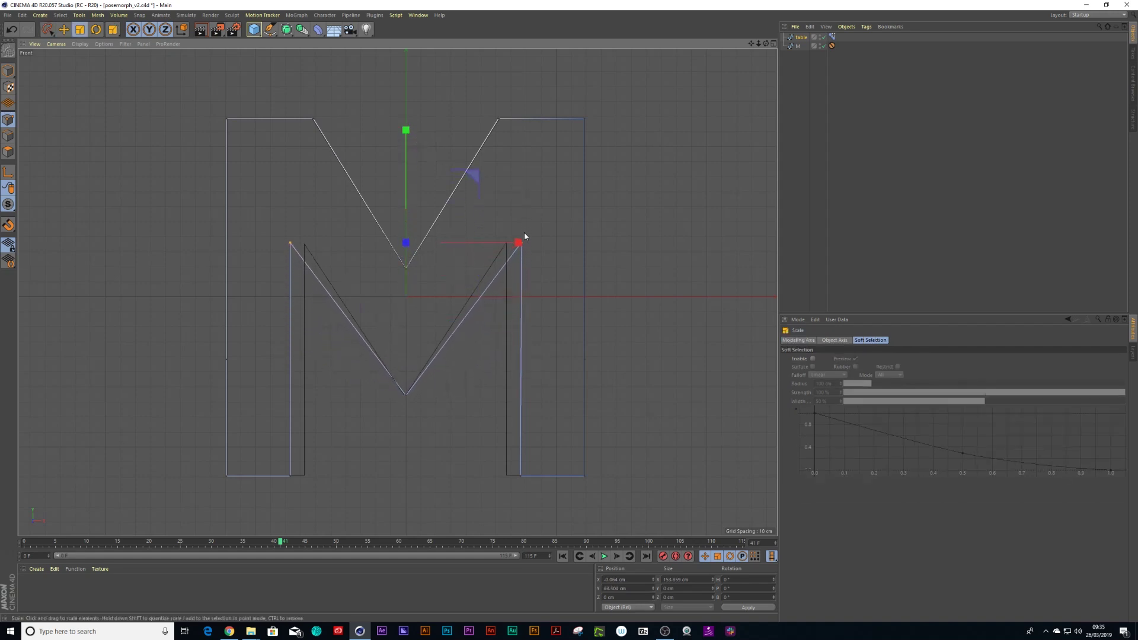
drag(519, 246, 507, 245)
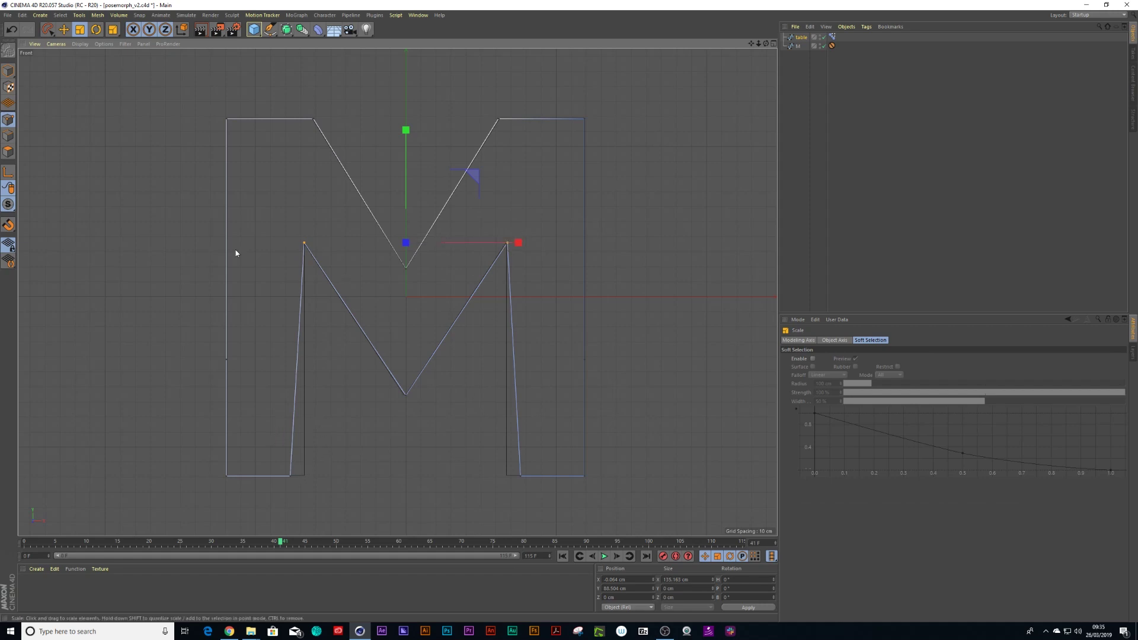
key(8)
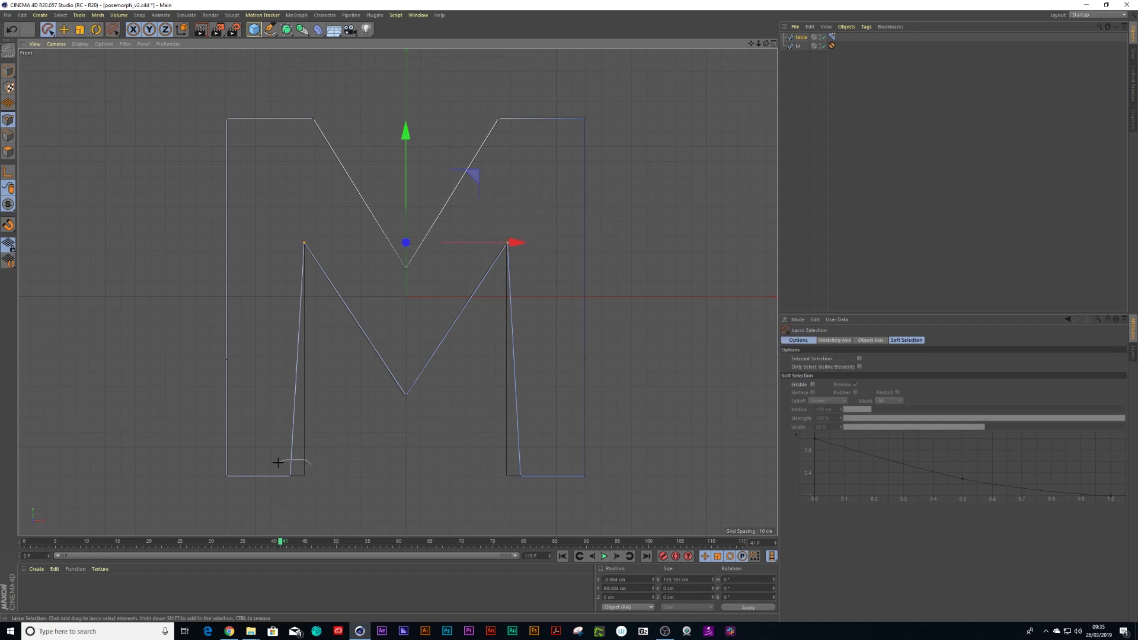
drag(278, 462, 281, 469)
mouse_move(513, 462)
mouse_down()
mouse_move(533, 482)
mouse_move(530, 449)
mouse_move(506, 478)
mouse_up()
key(t)
click(822, 111)
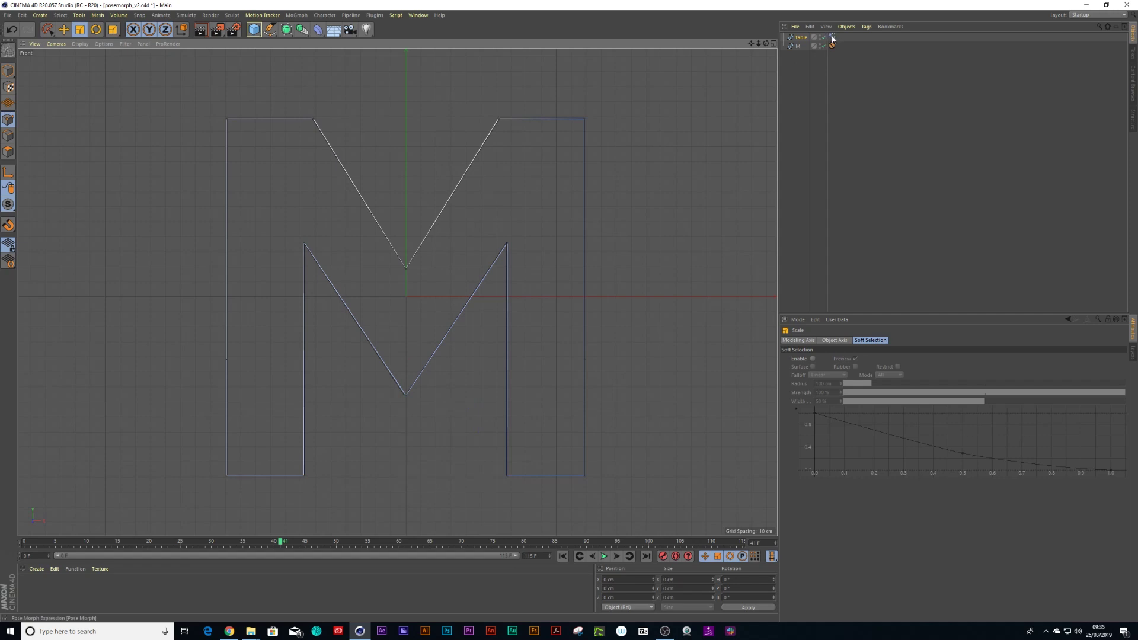
Step: Return to the Perspective view, set the table's Pose Morph tag to Animate mode, and test the M strength, leaving it at 100%
middle_click(582, 44)
middle_click(389, 45)
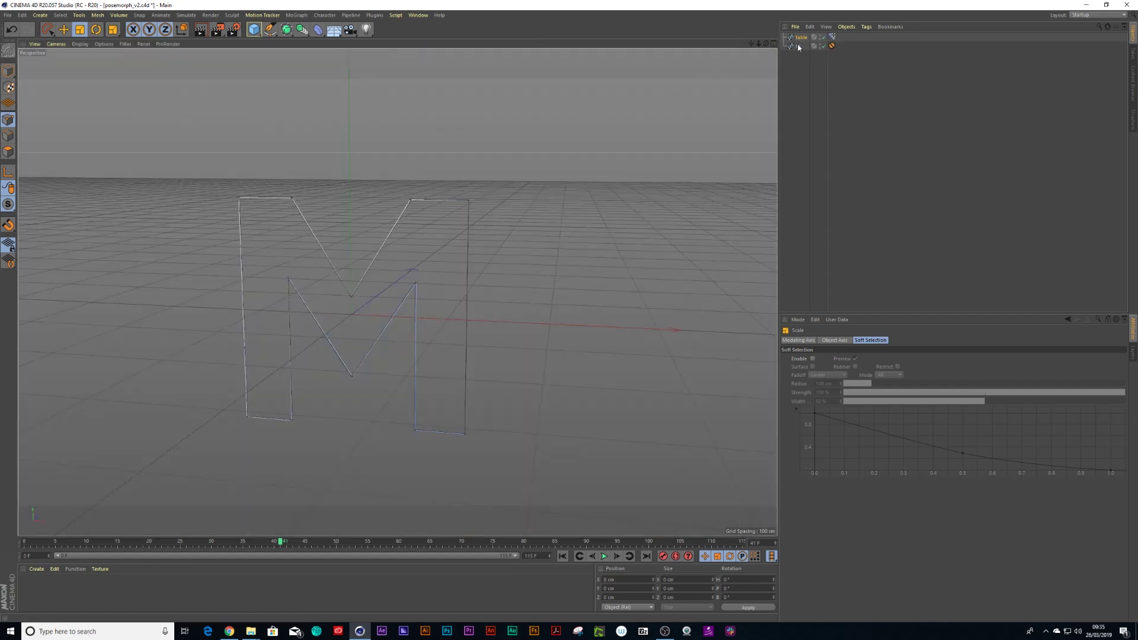
click(832, 37)
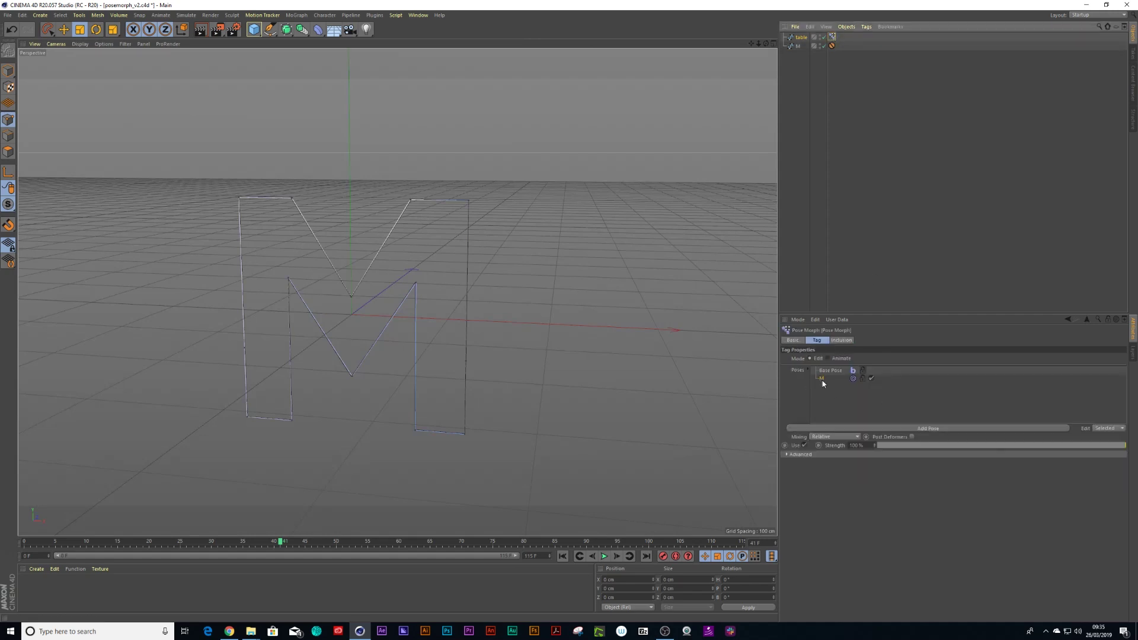
drag(1120, 451, 1136, 484)
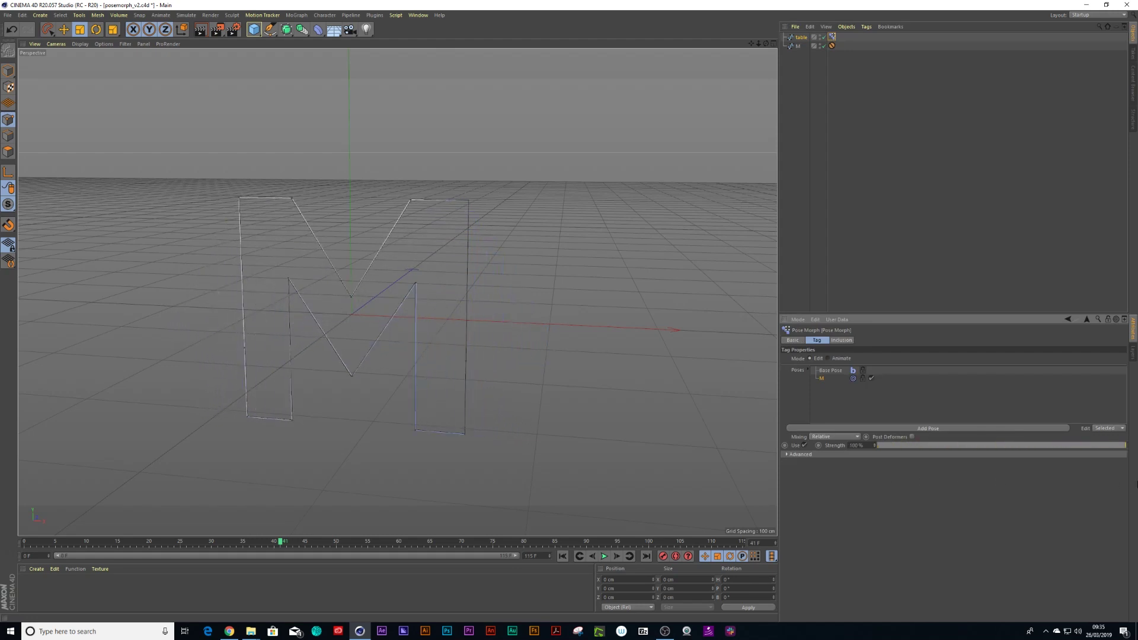
click(828, 358)
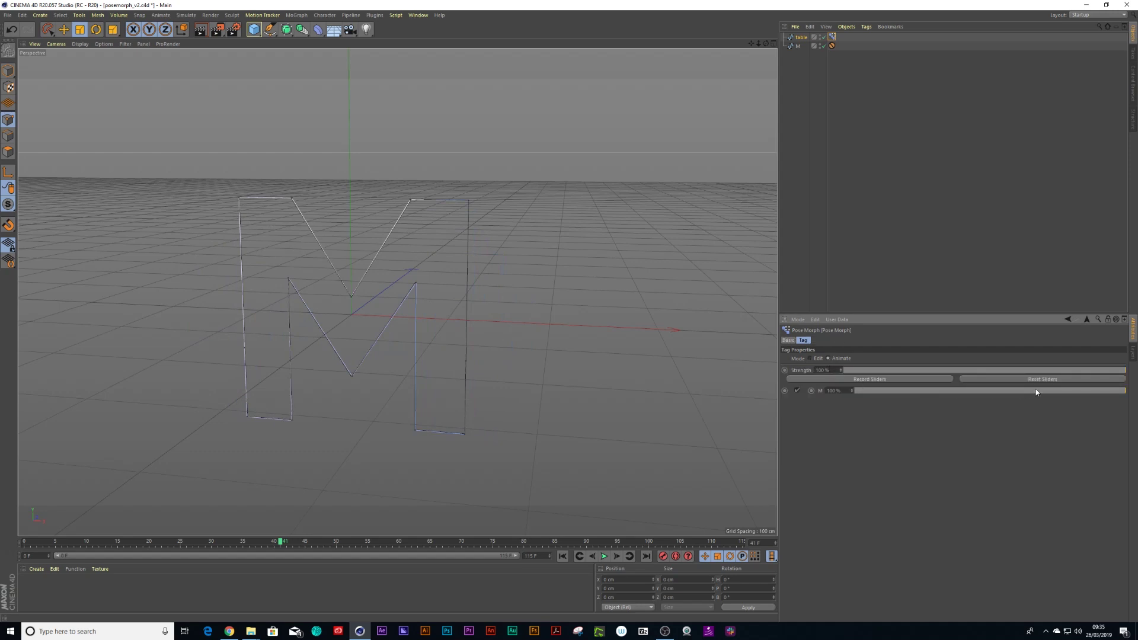
drag(1019, 396, 1136, 388)
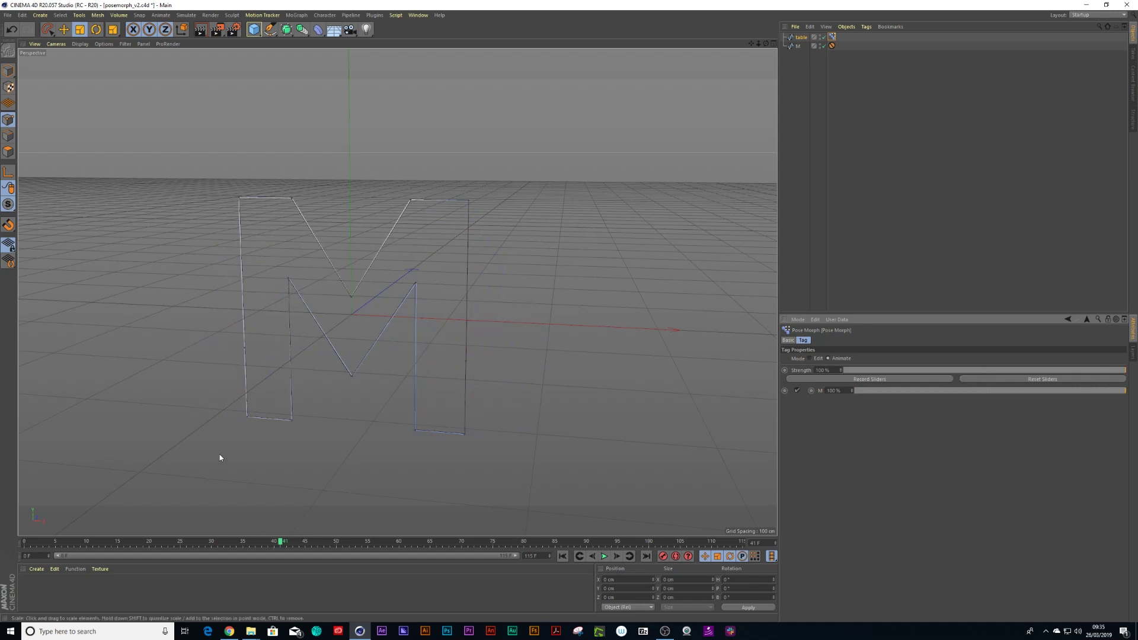
Step: Keyframe the M pose strength at 100% on frame 10 and at 0% on frame 30
click(87, 546)
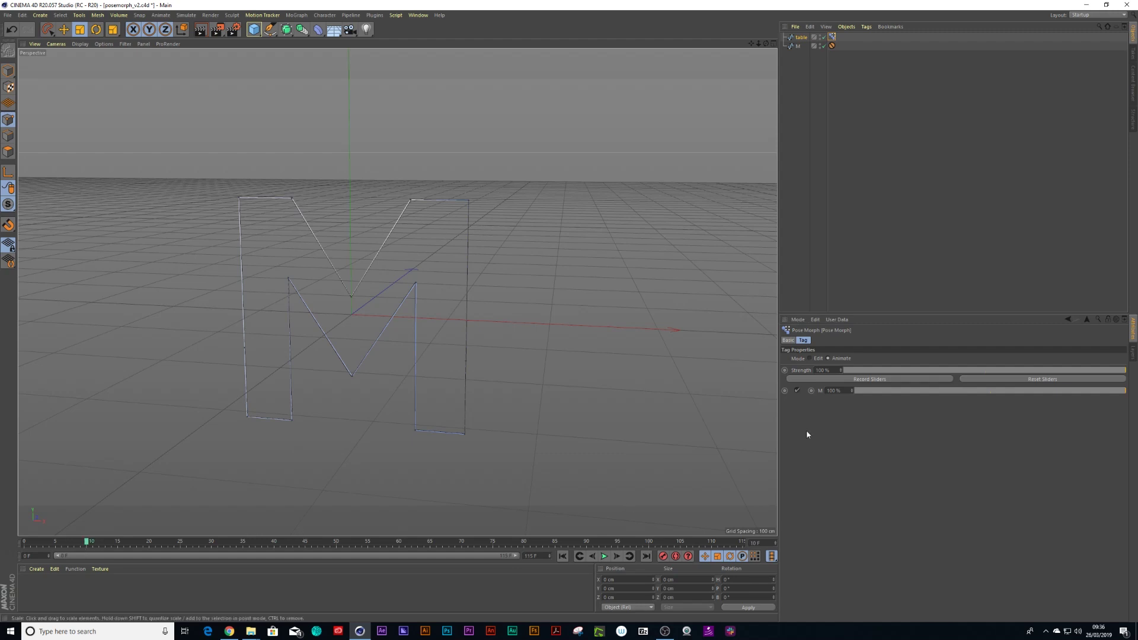
click(811, 390)
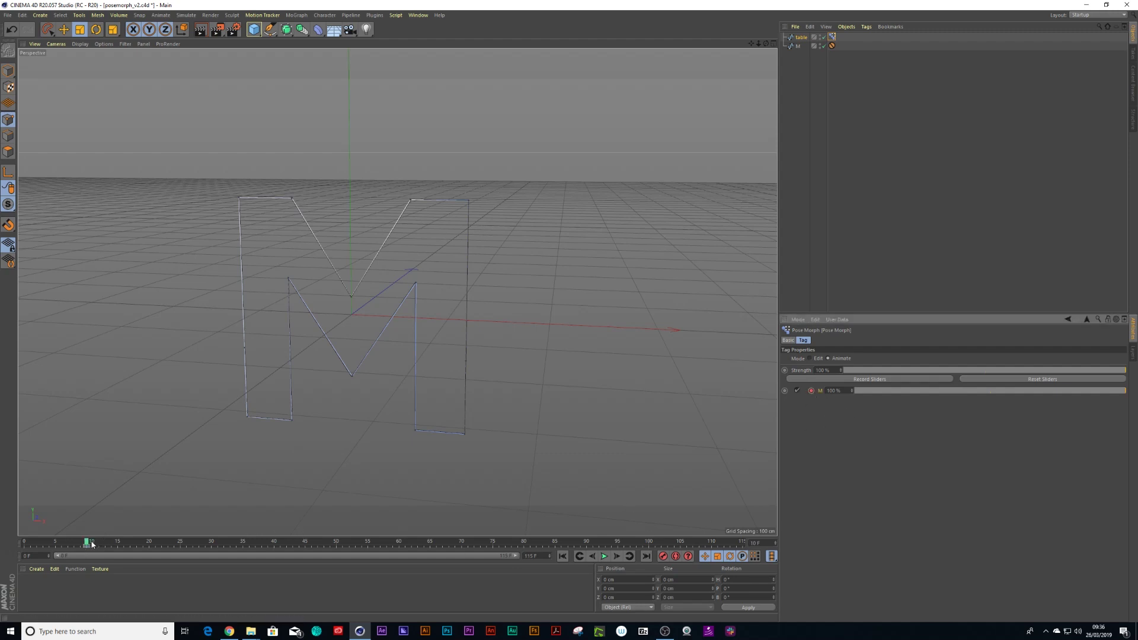
drag(86, 544, 213, 551)
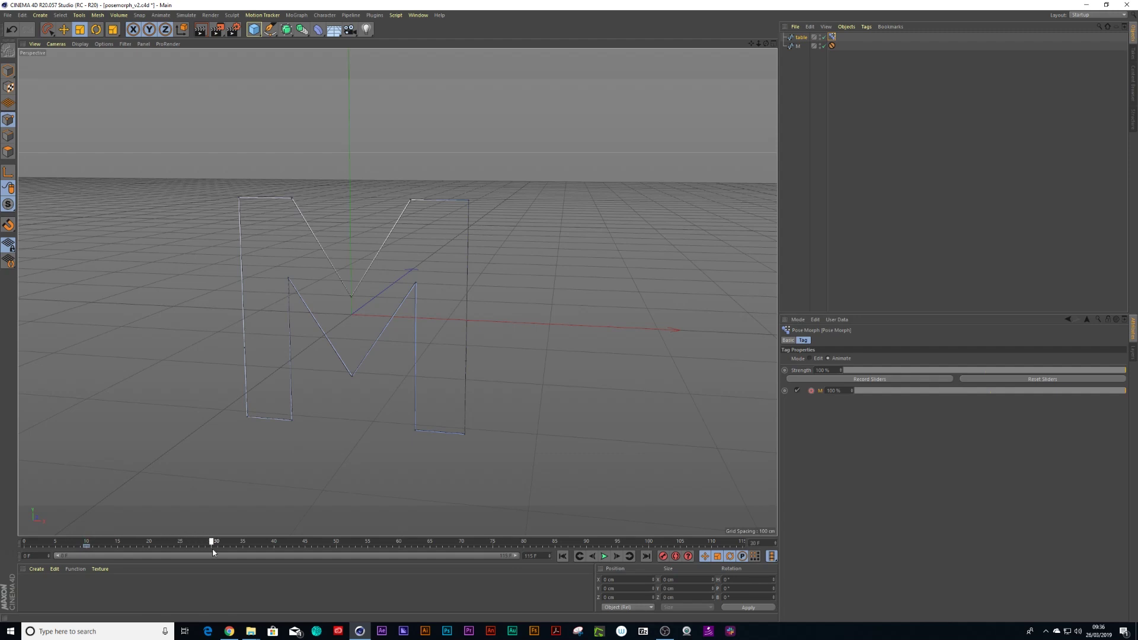
click(810, 390)
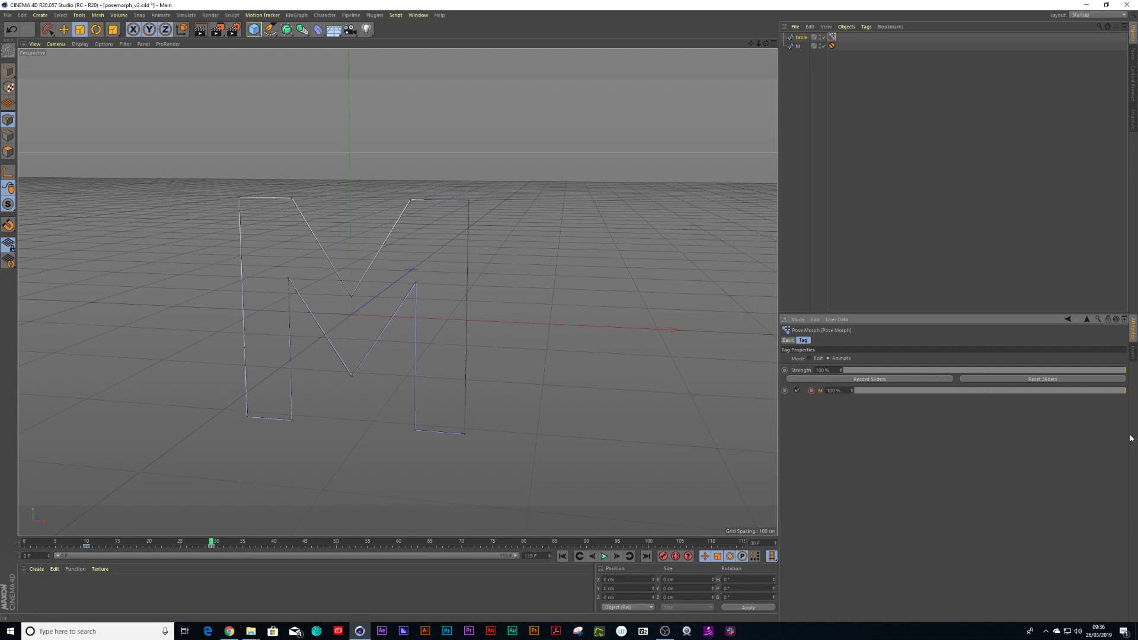
drag(1124, 392, 843, 403)
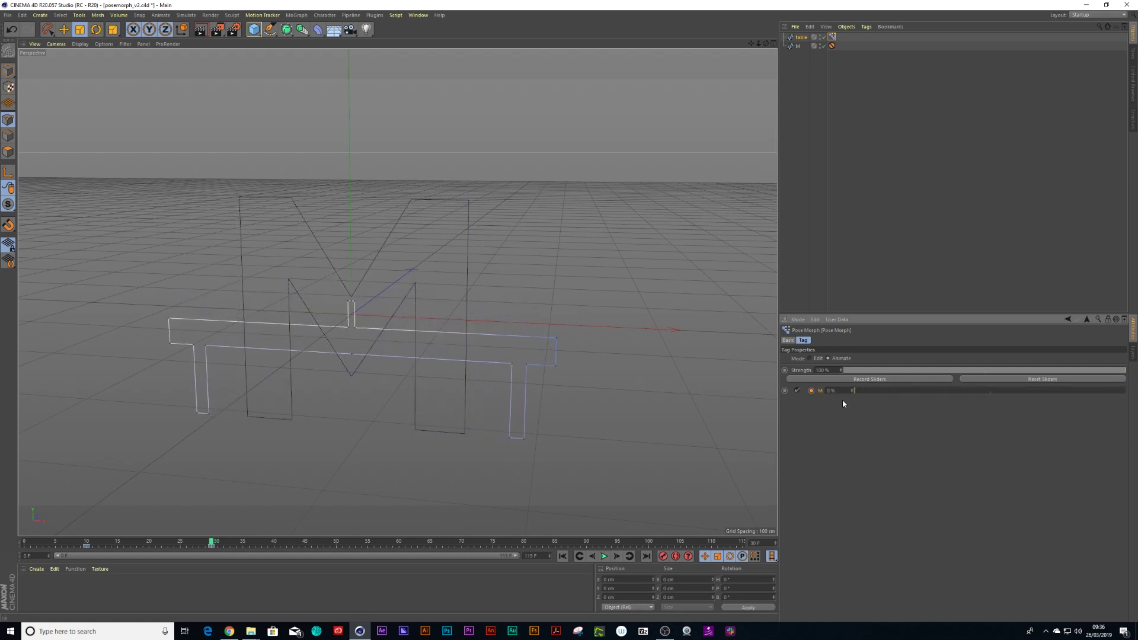
click(812, 390)
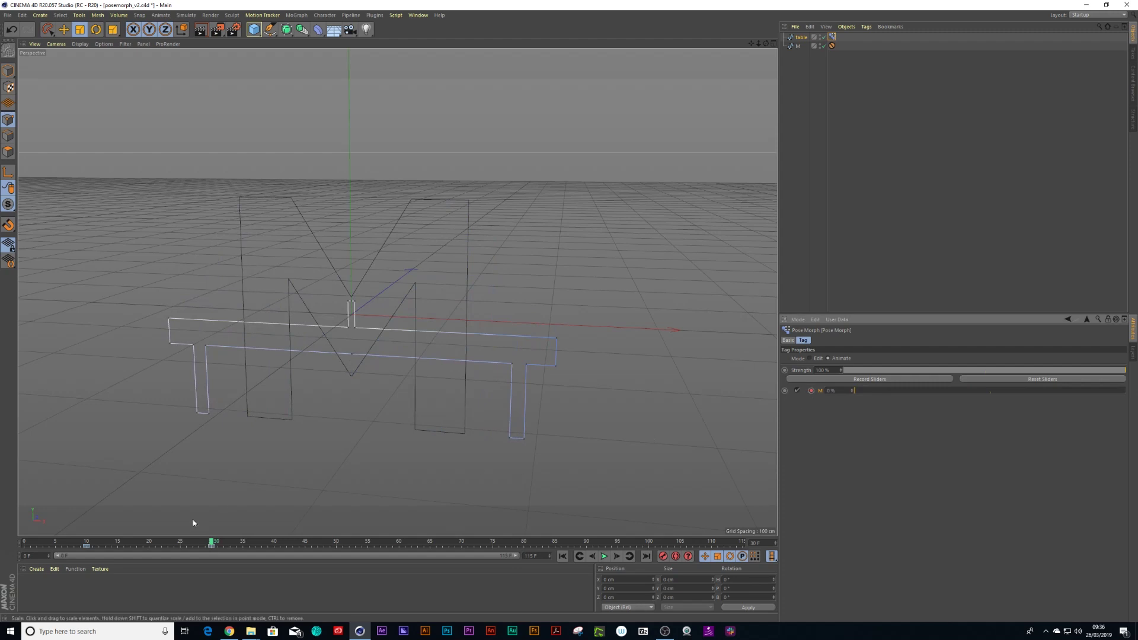
Step: Play back the morph animation starting from frame 10
drag(211, 544, 85, 549)
click(604, 556)
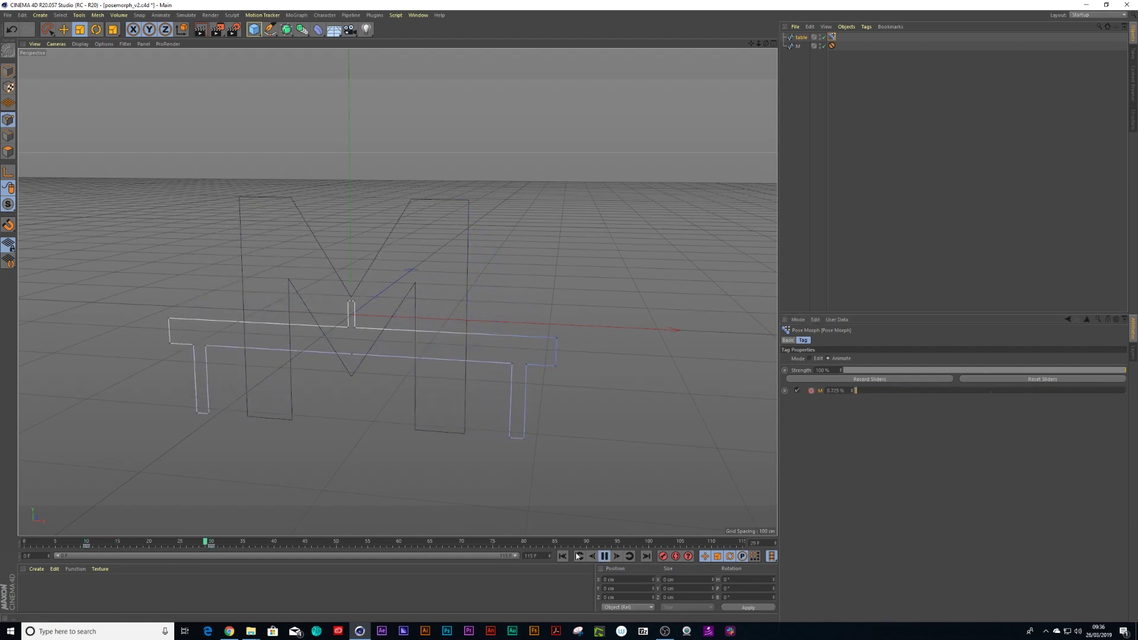
click(604, 556)
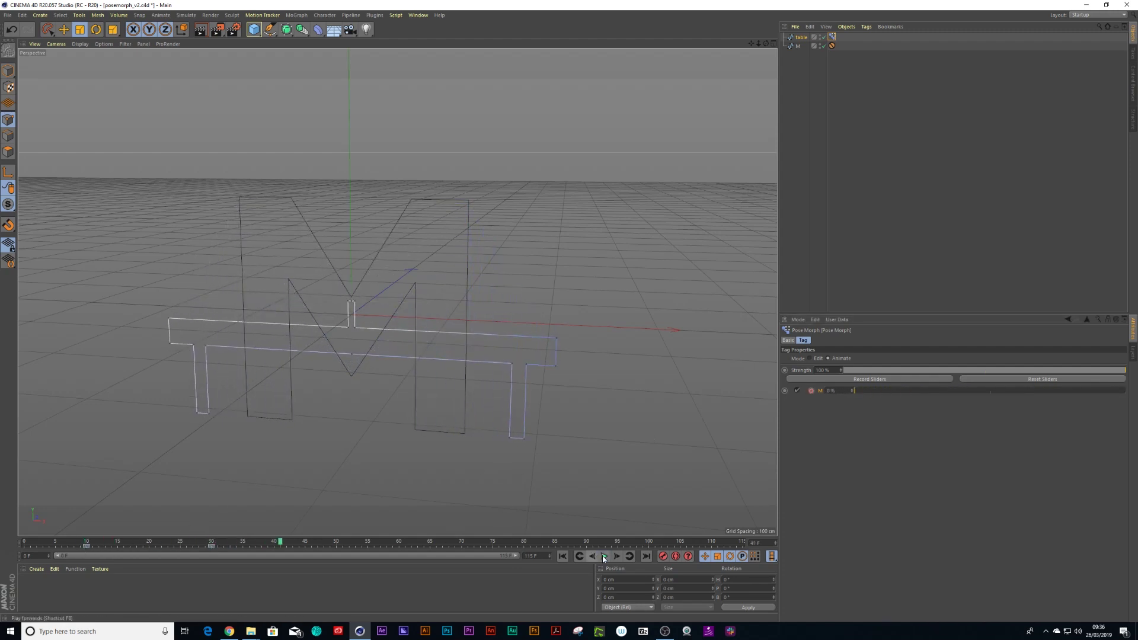
Step: Disable the reference M spline and replay the morph from frame 10 with only the table spline visible
click(823, 45)
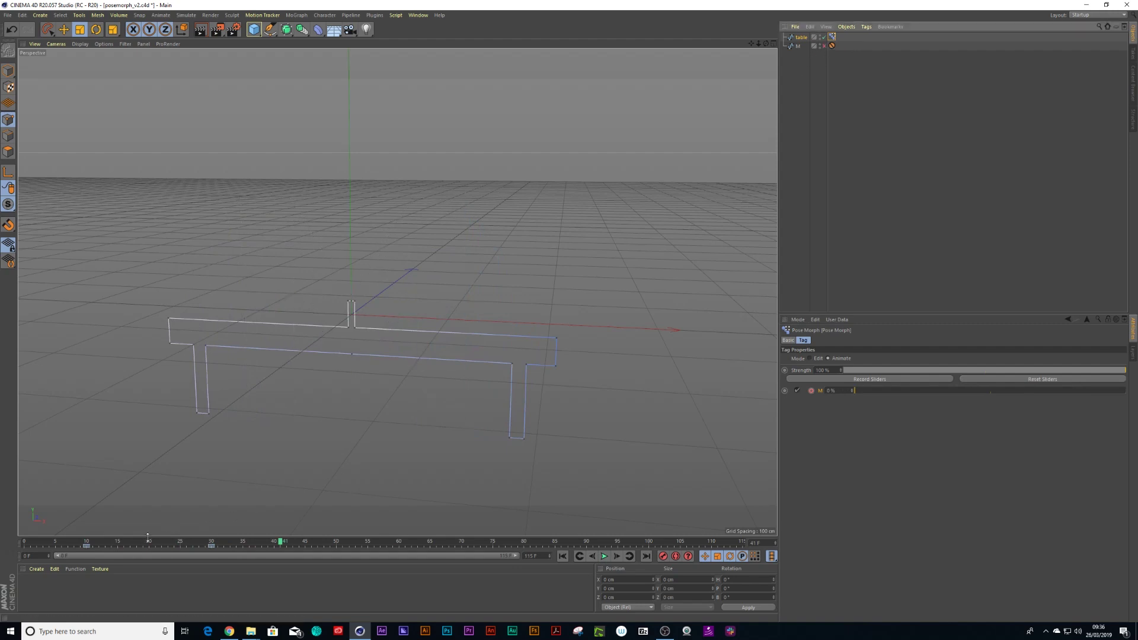
drag(144, 545, 88, 541)
key(F8)
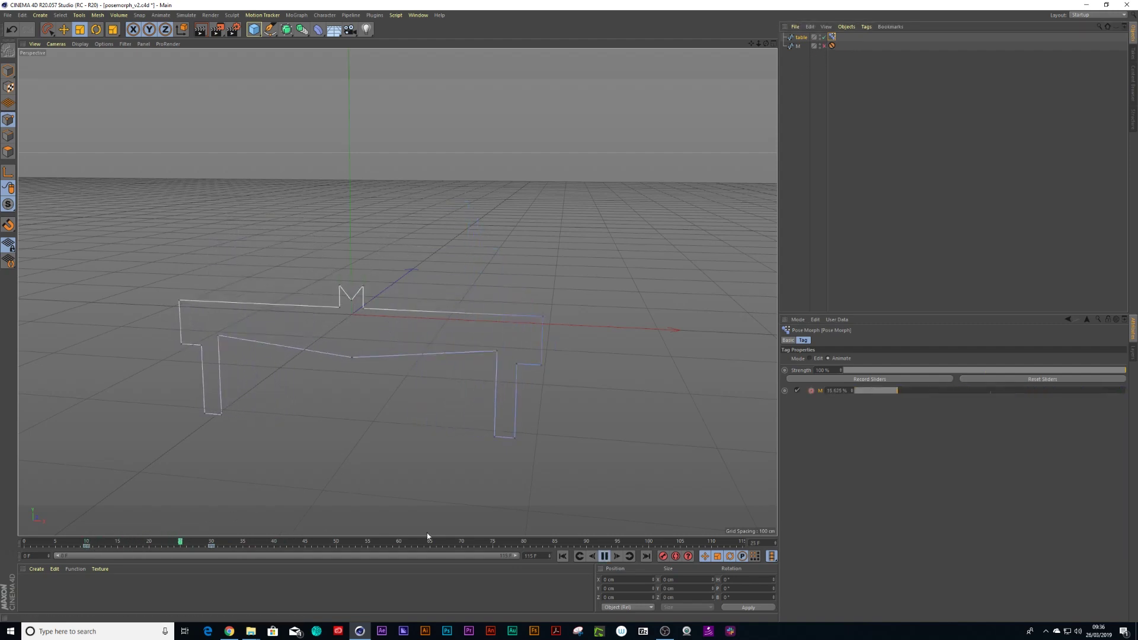
click(604, 556)
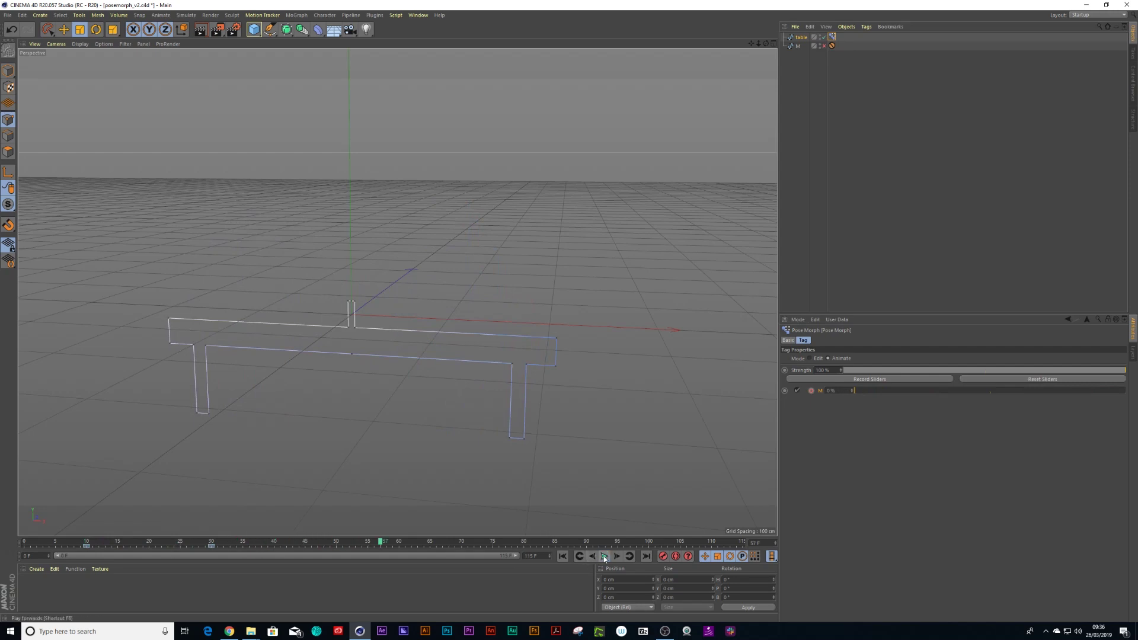
Step: Show the F-curve of the M pose strength and frame the whole curve in the timeline window
right_click(812, 392)
mouse_move(816, 400)
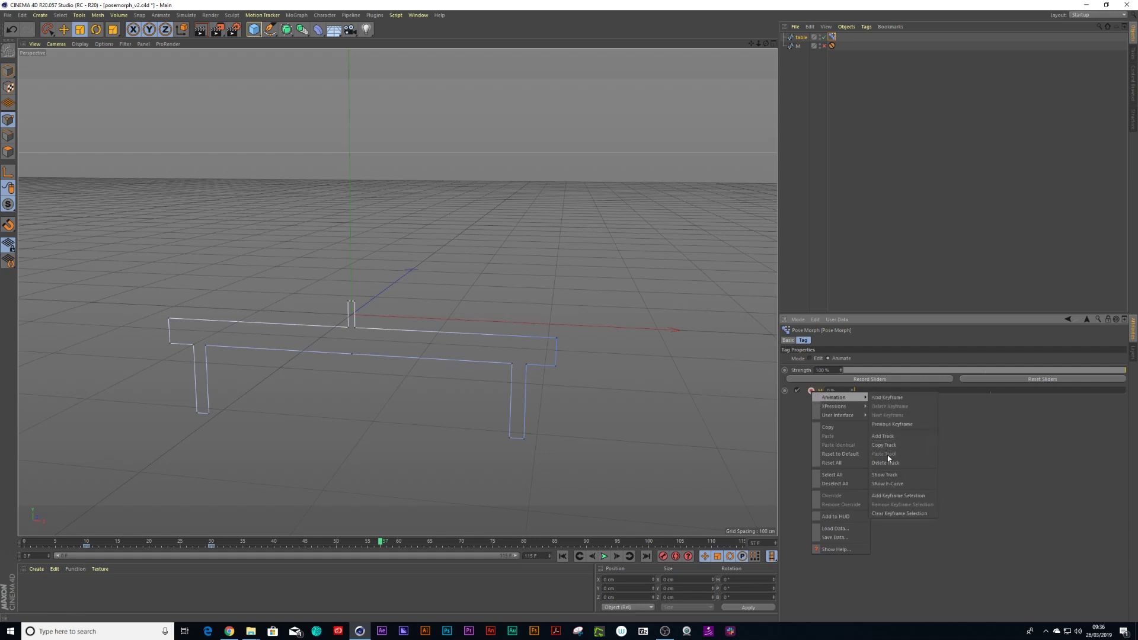
click(886, 483)
drag(817, 371, 523, 262)
key(h)
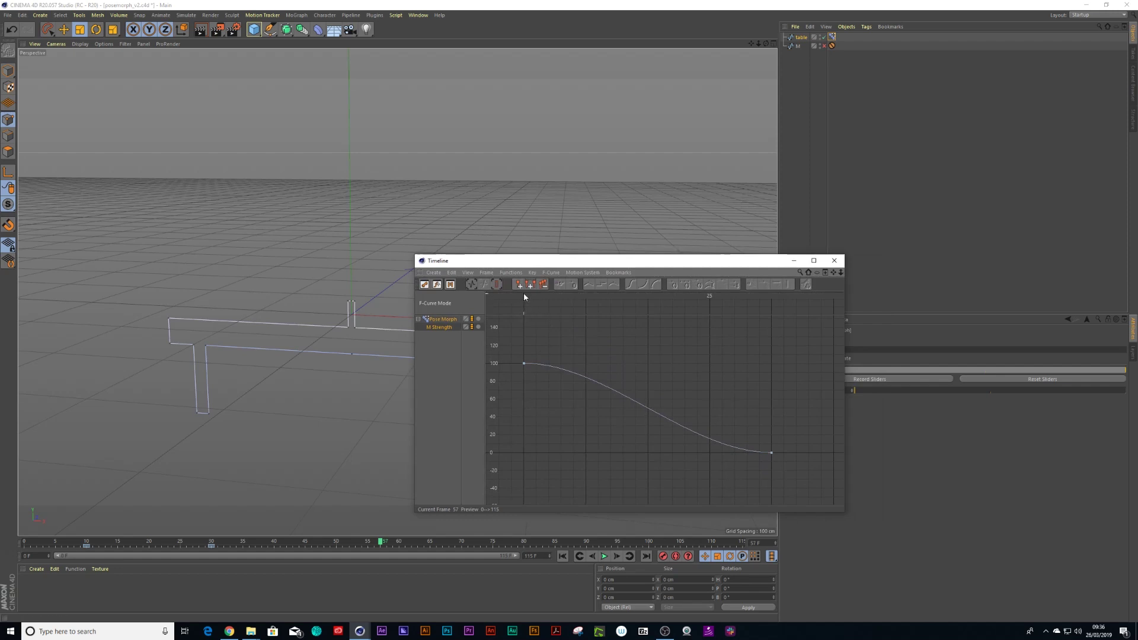
Step: Raise the right tangent of the frame 10 key by about 24% so the M strength overshoots 100%
mouse_move(524, 296)
mouse_down()
mouse_move(540, 298)
mouse_move(516, 308)
mouse_up()
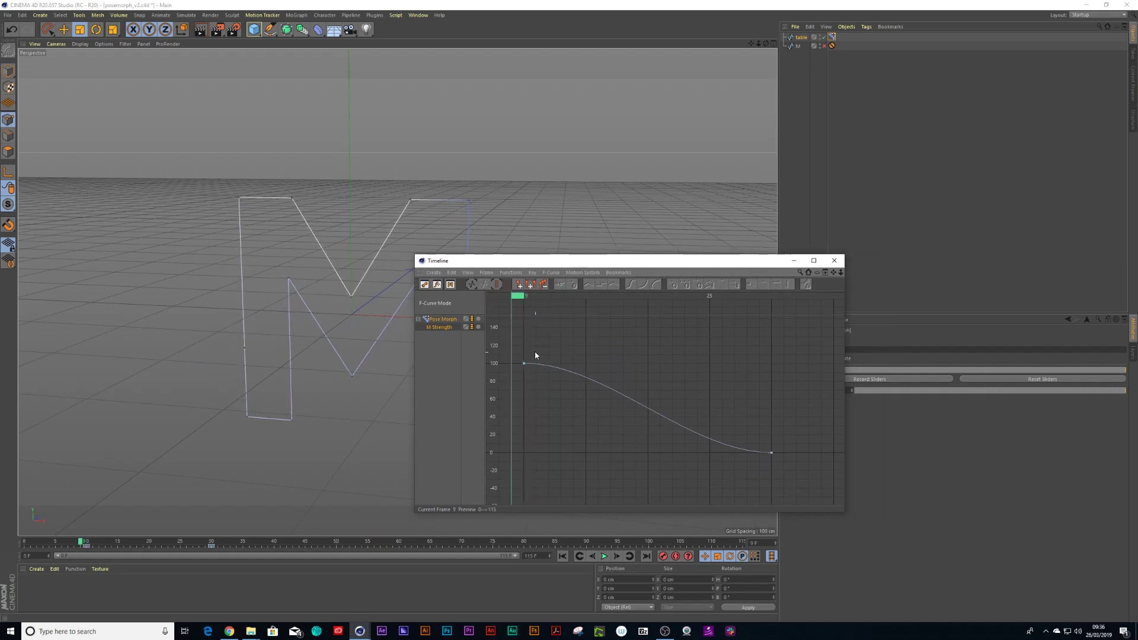
drag(535, 355, 515, 375)
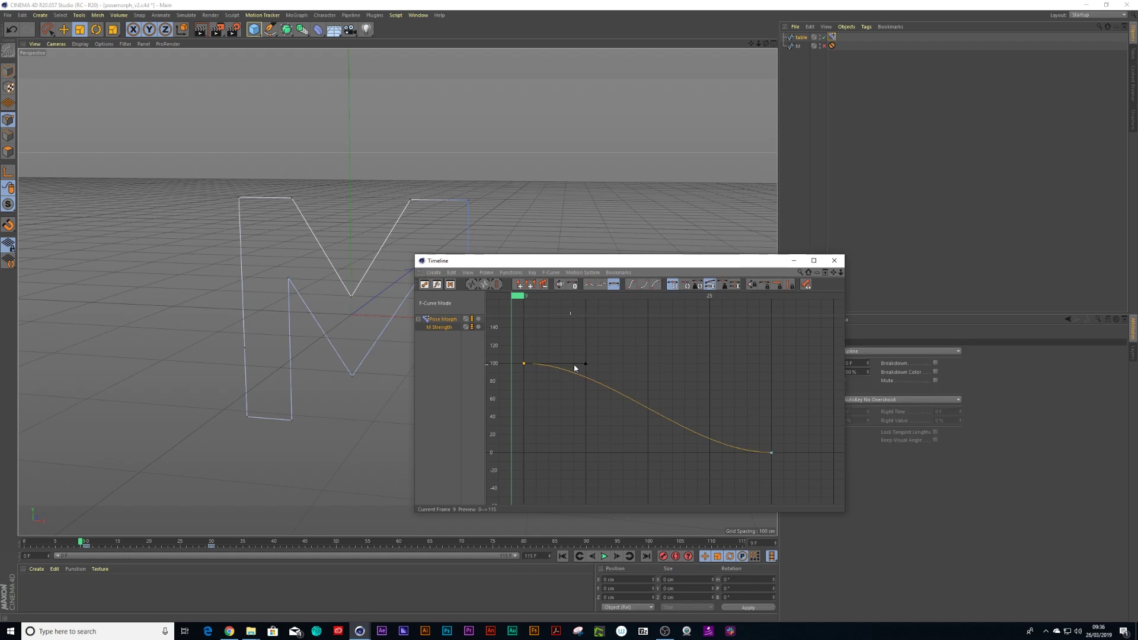
drag(585, 363, 584, 342)
Step: Pull the left tangent of the frame 30 key down to about -20% so the M strength dips below 0%
drag(543, 299, 770, 382)
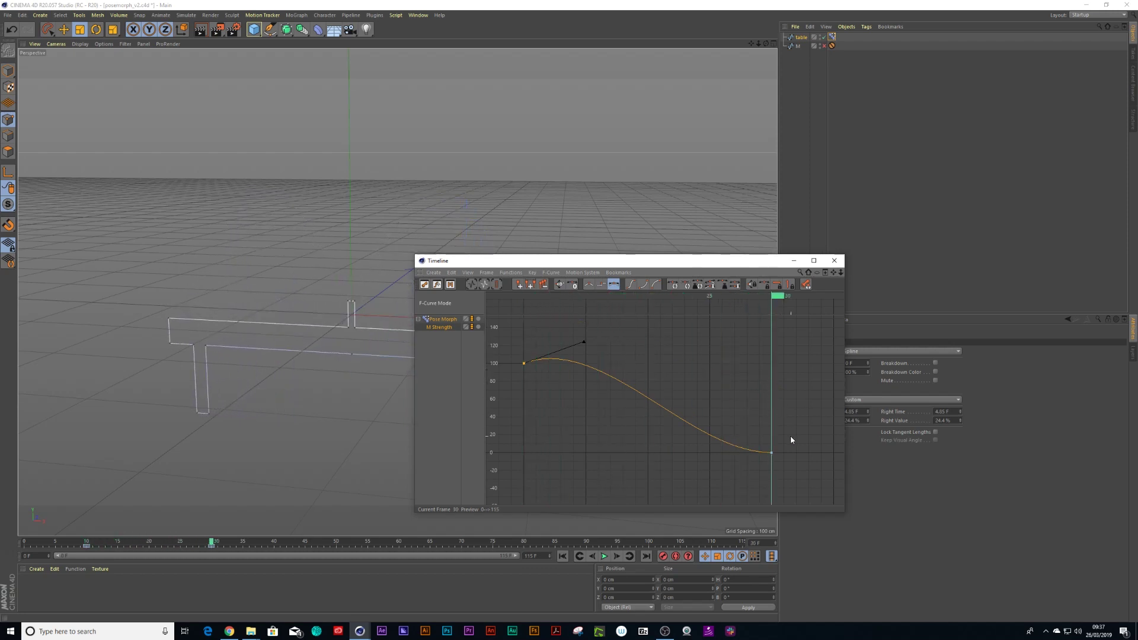
drag(788, 441, 709, 477)
drag(772, 297, 728, 307)
drag(734, 304, 743, 308)
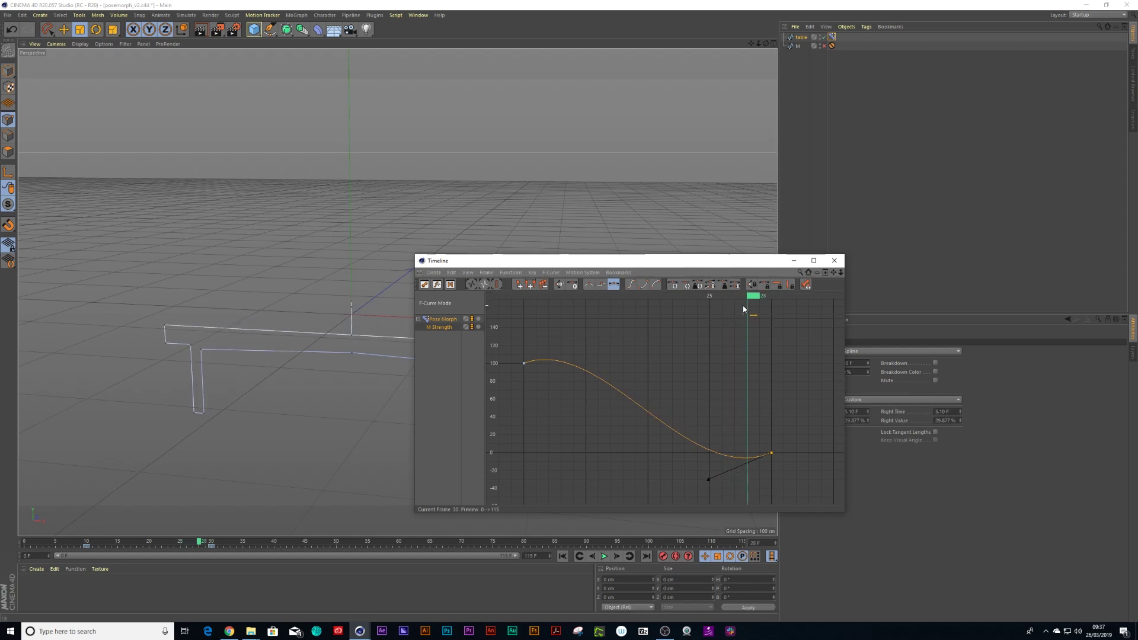
drag(706, 264, 774, 111)
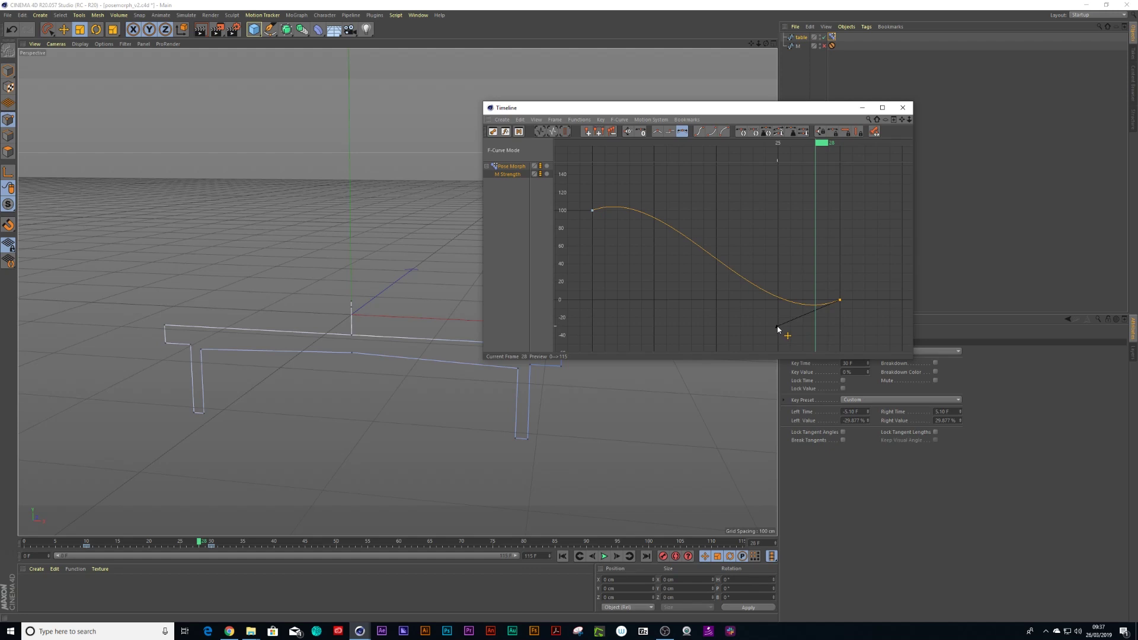
drag(778, 330, 788, 322)
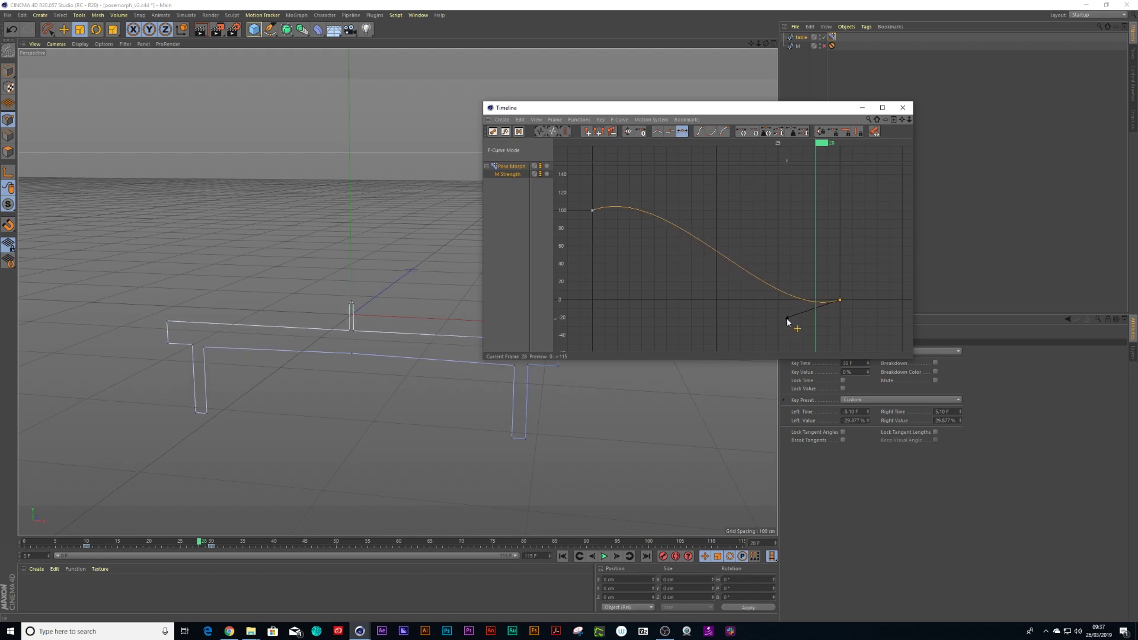
Step: Replay the morph from frame 10 with the adjusted curve, and close the timeline window
click(620, 147)
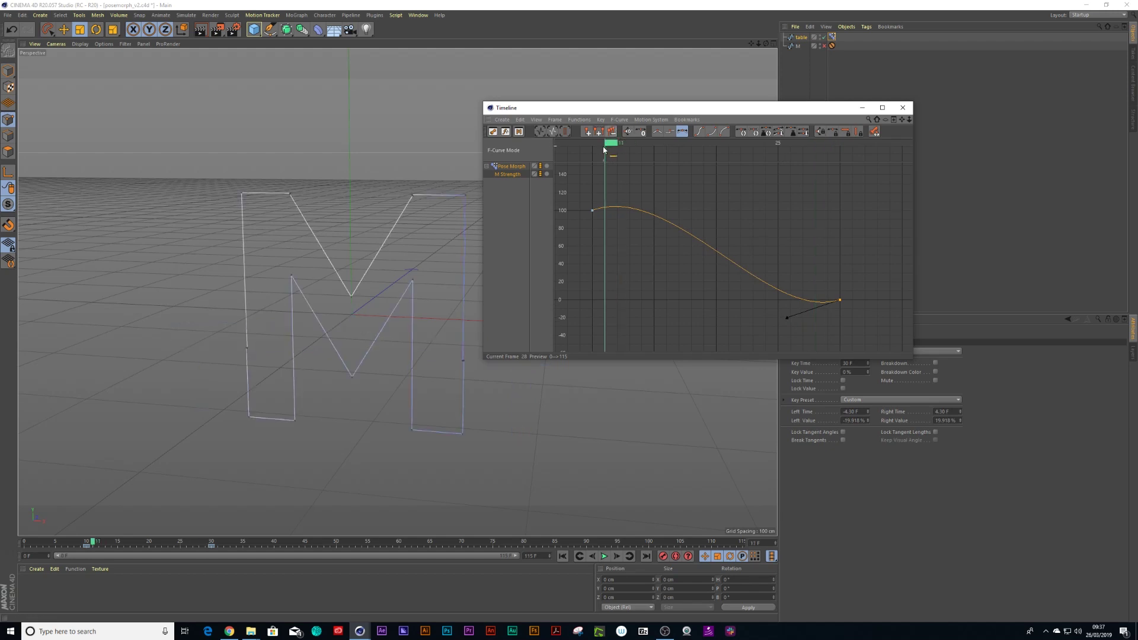
drag(621, 155, 595, 153)
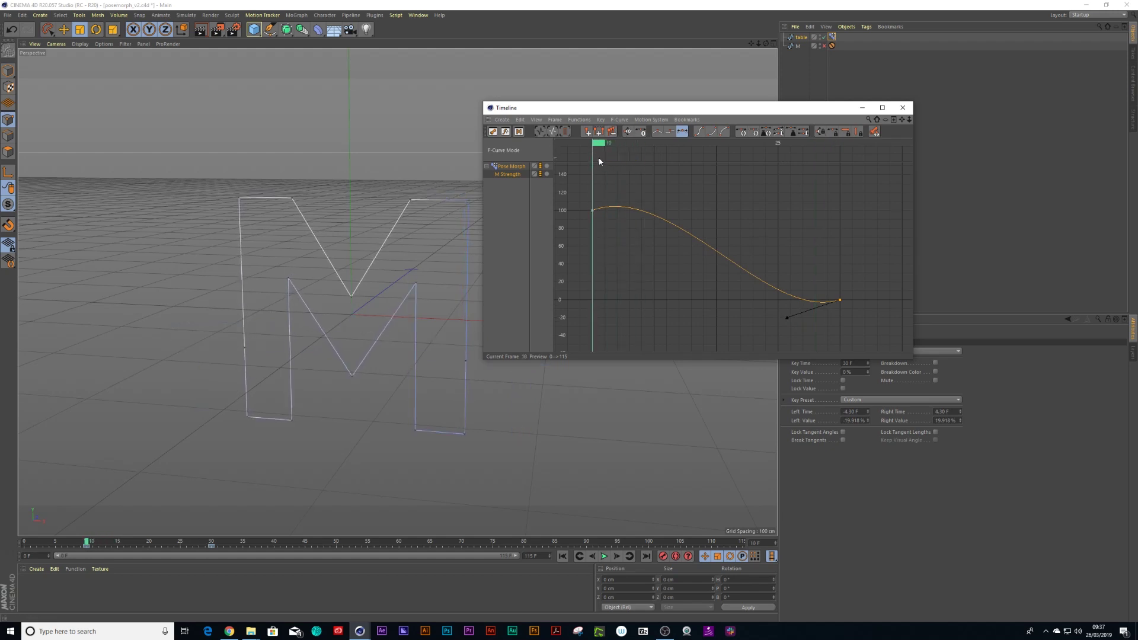
key(F8)
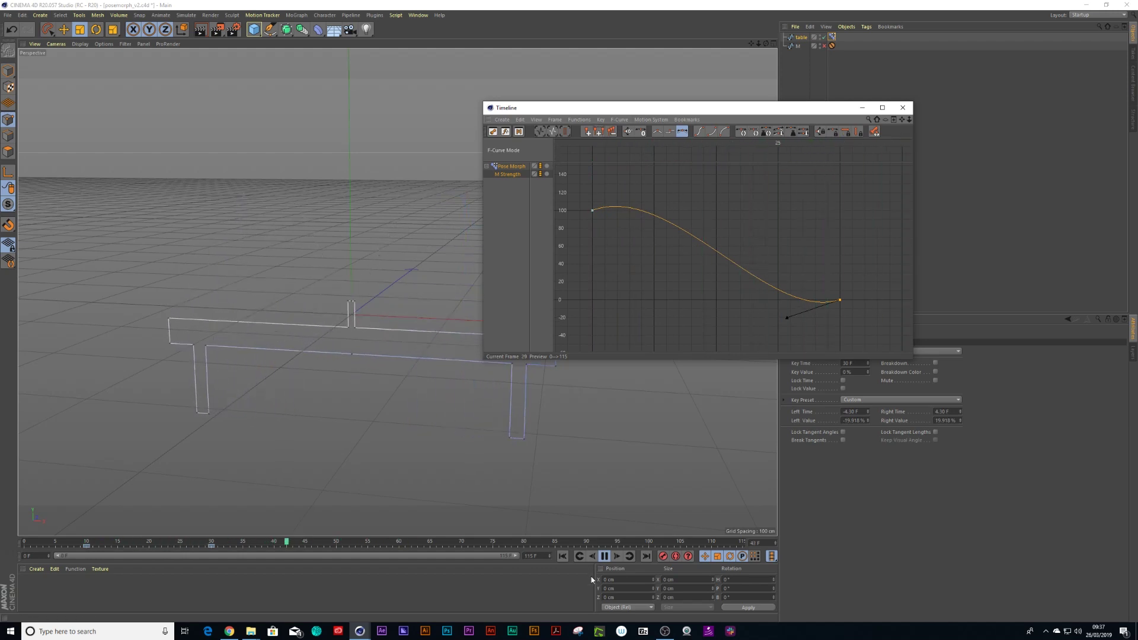
key(F8)
click(903, 107)
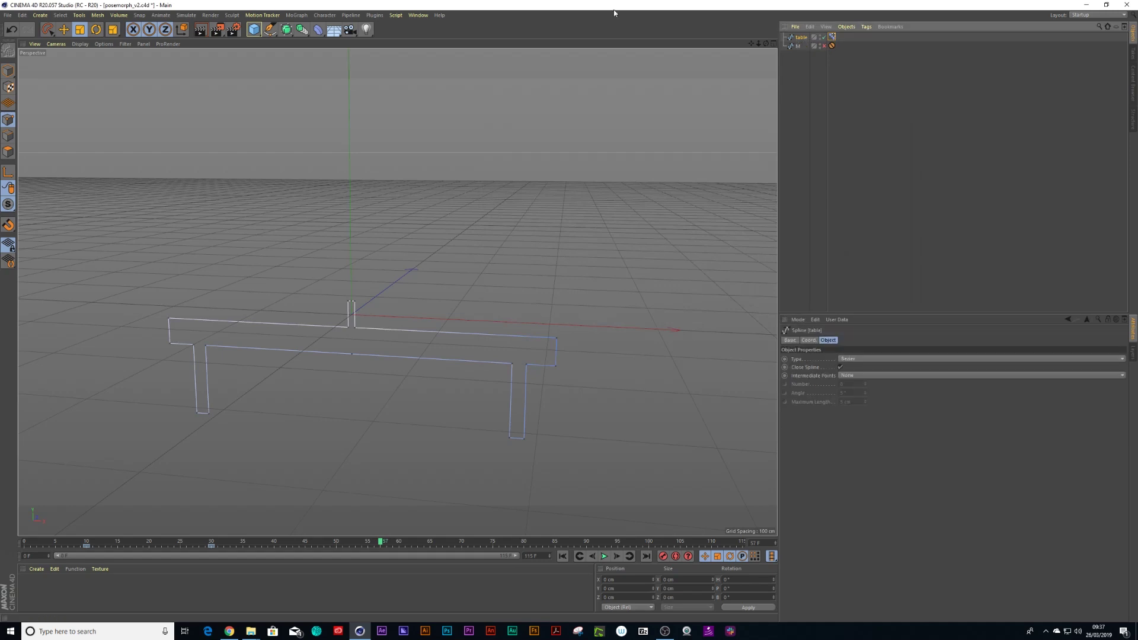
Step: Add an Extrude generator as the parent of the table spline
click(319, 34)
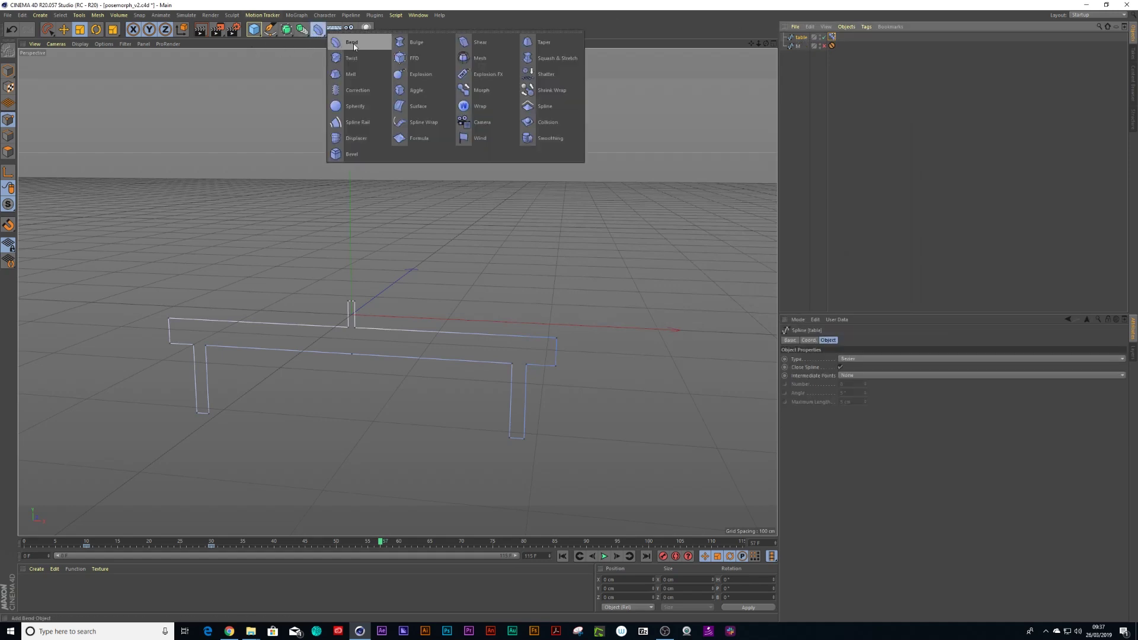
click(289, 34)
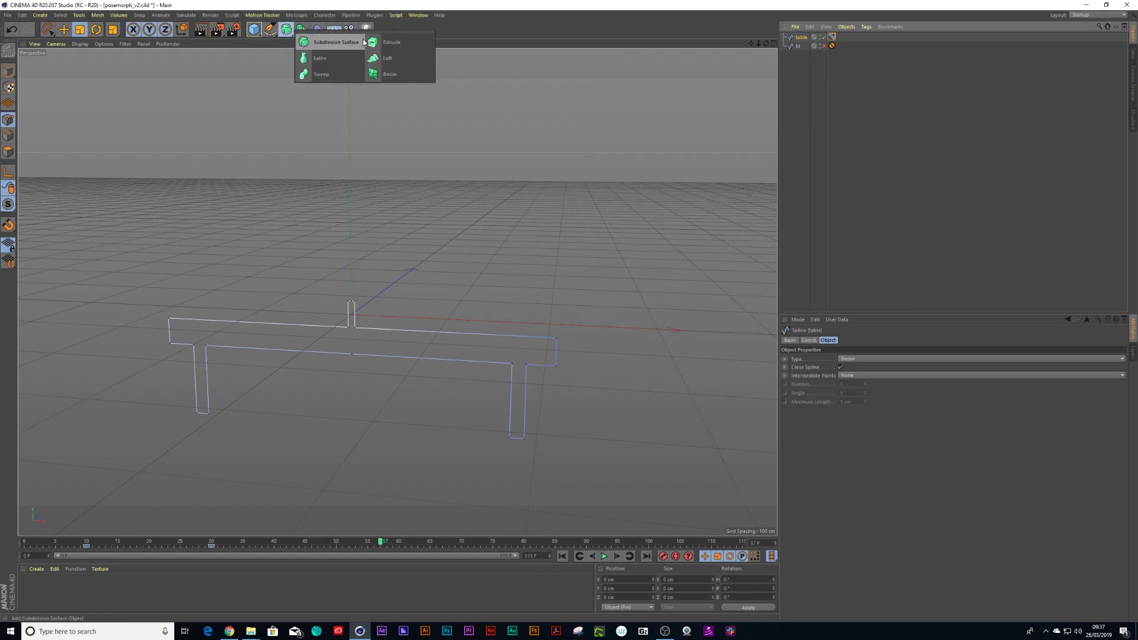
alt+click(388, 42)
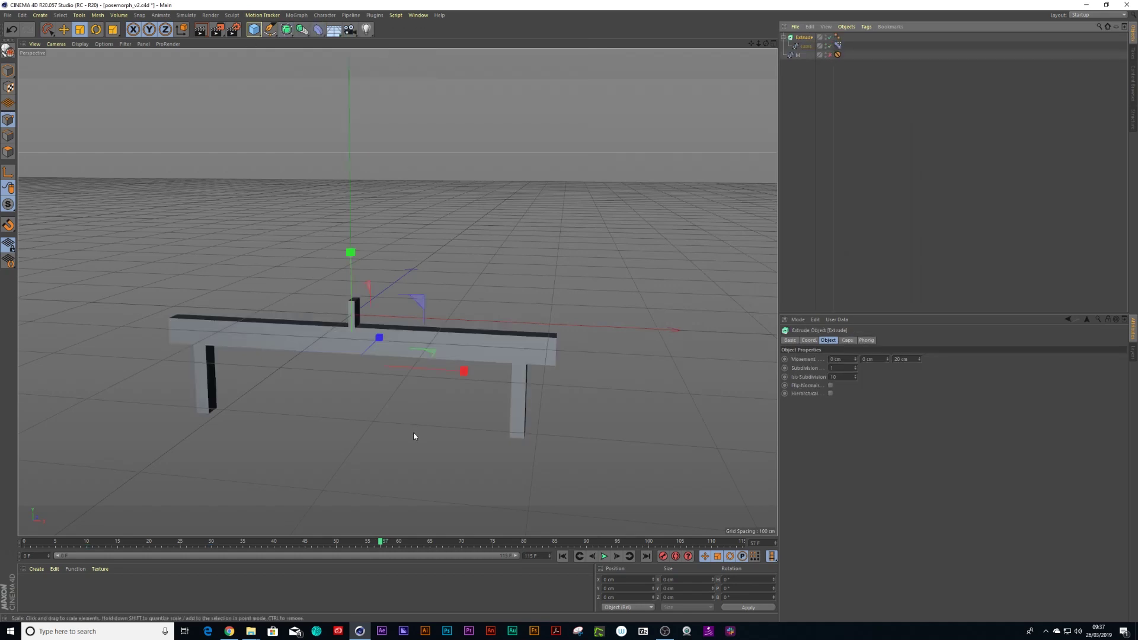
Step: Set the Extrude's Z movement to 200 cm to give the table its full depth
alt+drag(533, 288, 488, 264)
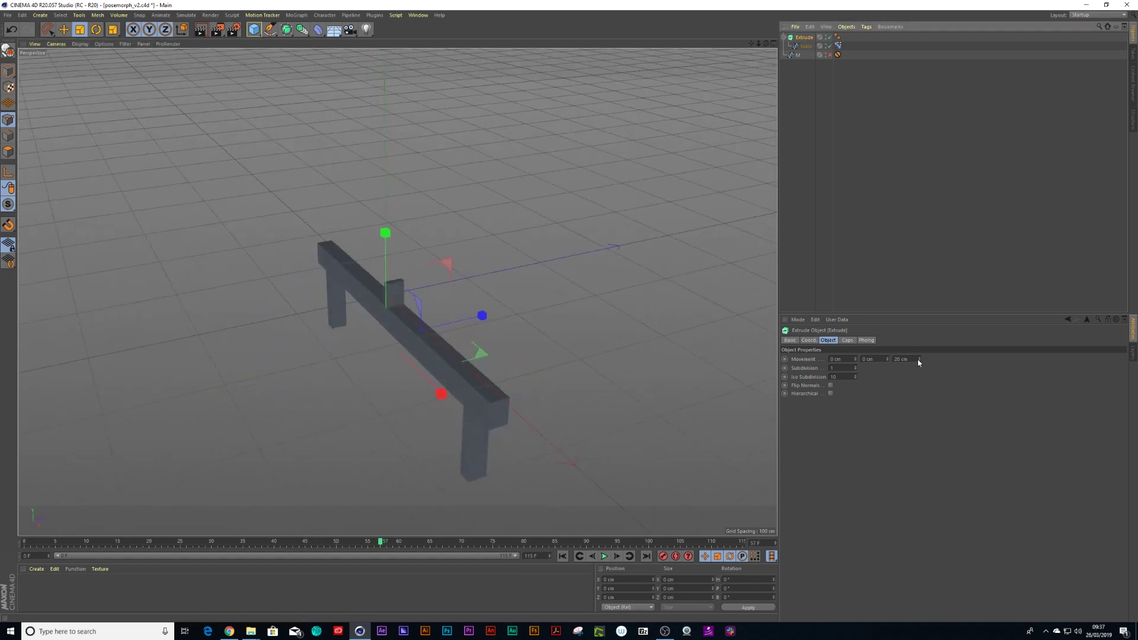
drag(919, 361, 917, 333)
double_click(902, 360)
text(200)
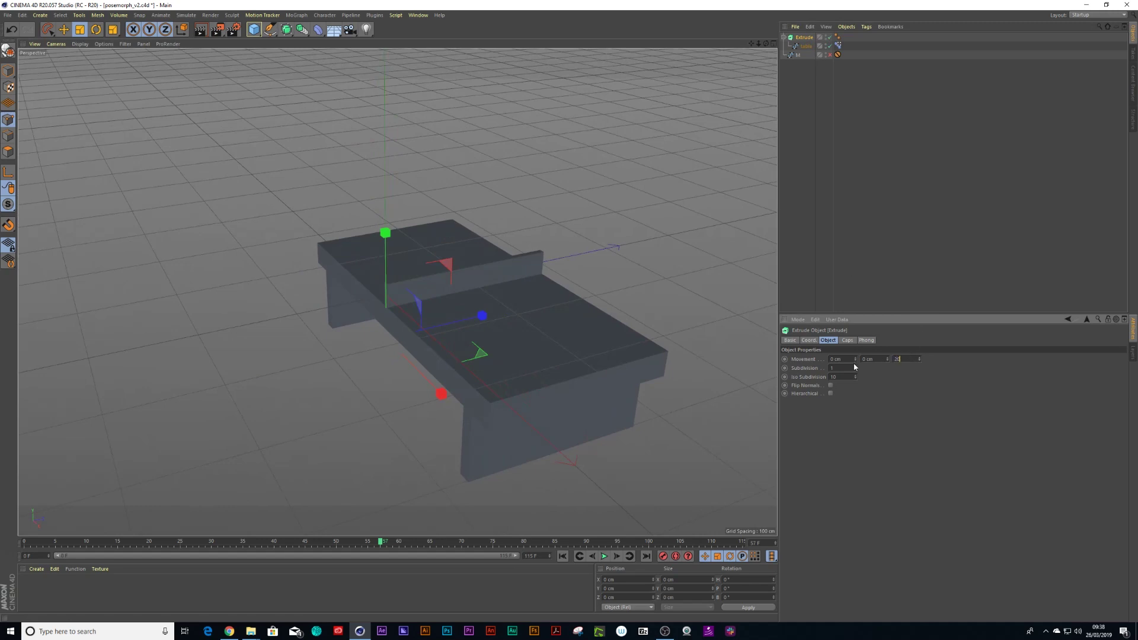
key(Return)
alt+drag(650, 282, 587, 332)
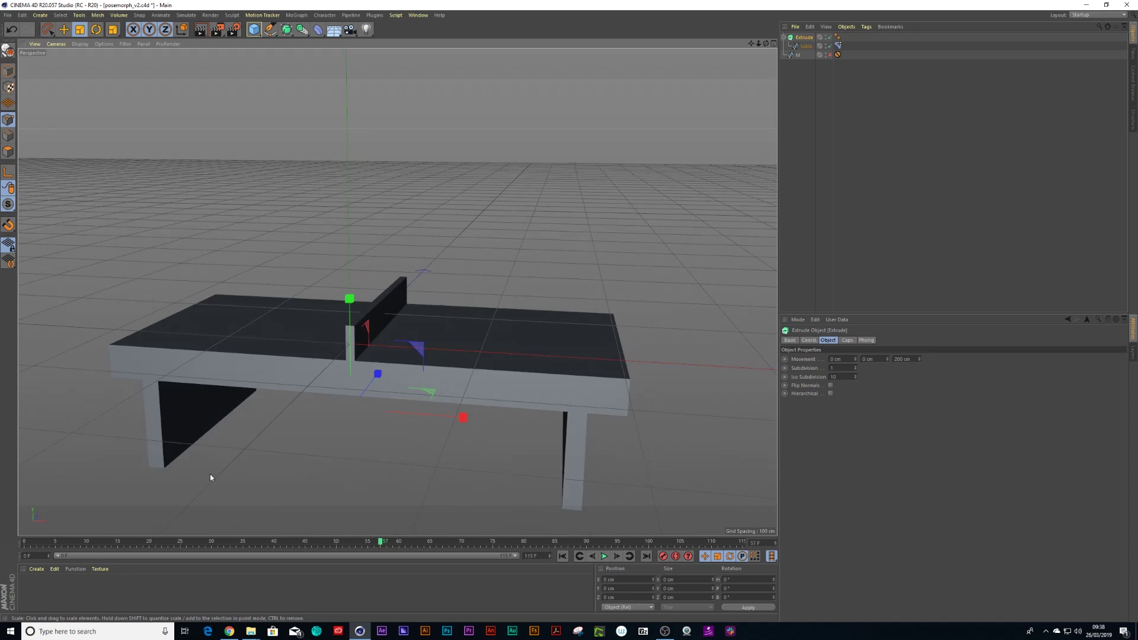
Step: Deselect everything and play back the extruded morph from the start of the timeline
drag(80, 544, 24, 546)
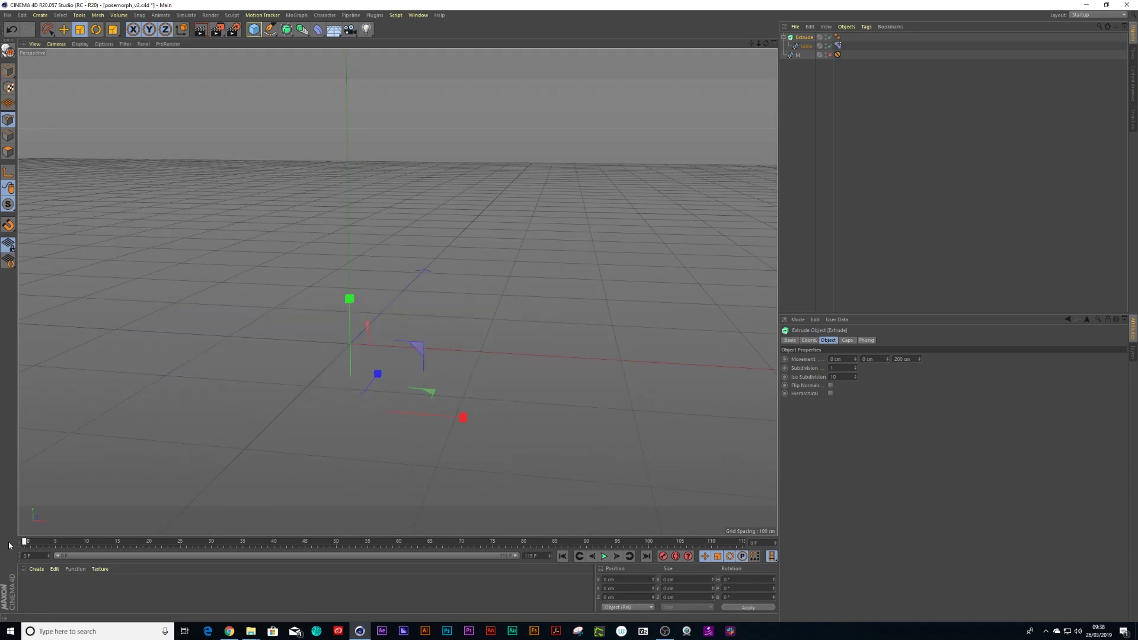
click(797, 113)
key(8)
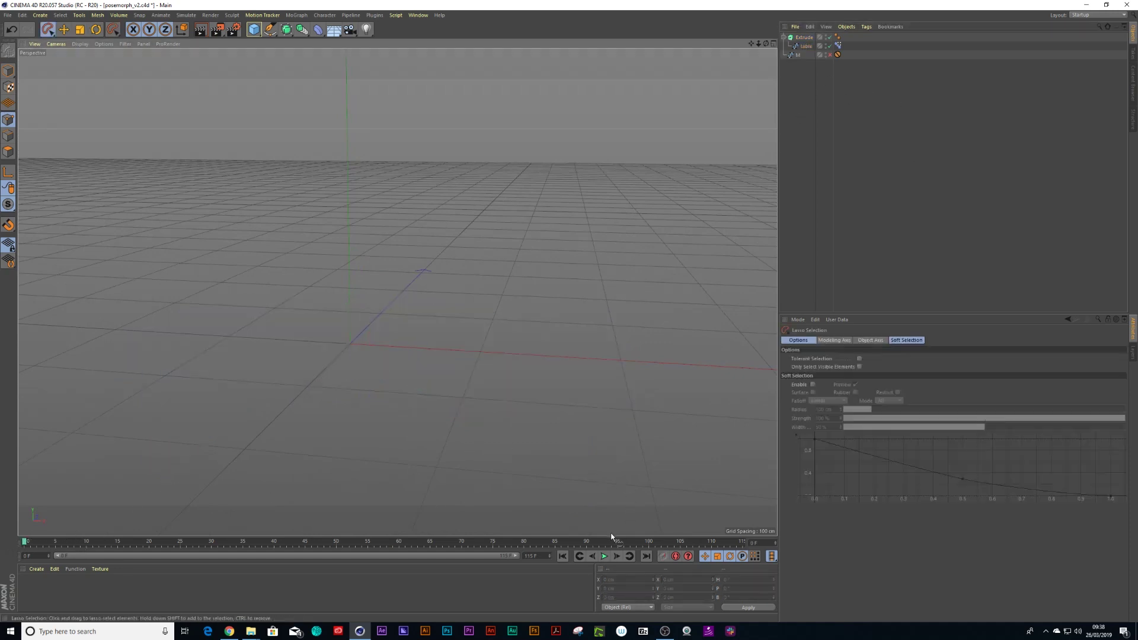
click(605, 556)
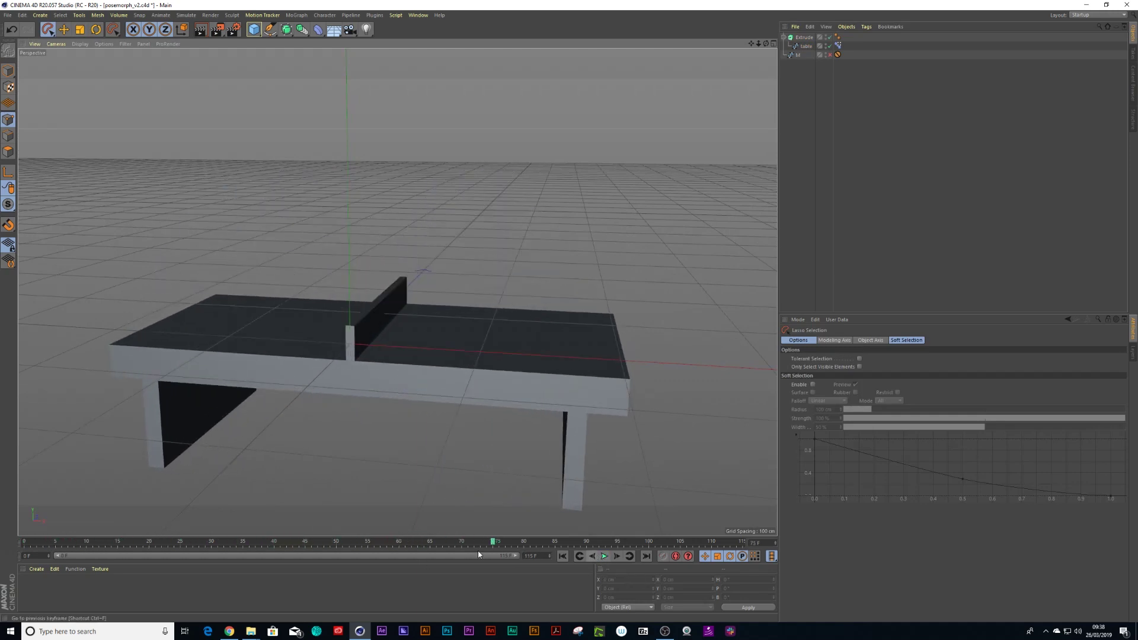
click(25, 546)
drag(26, 546, 123, 537)
key(F8)
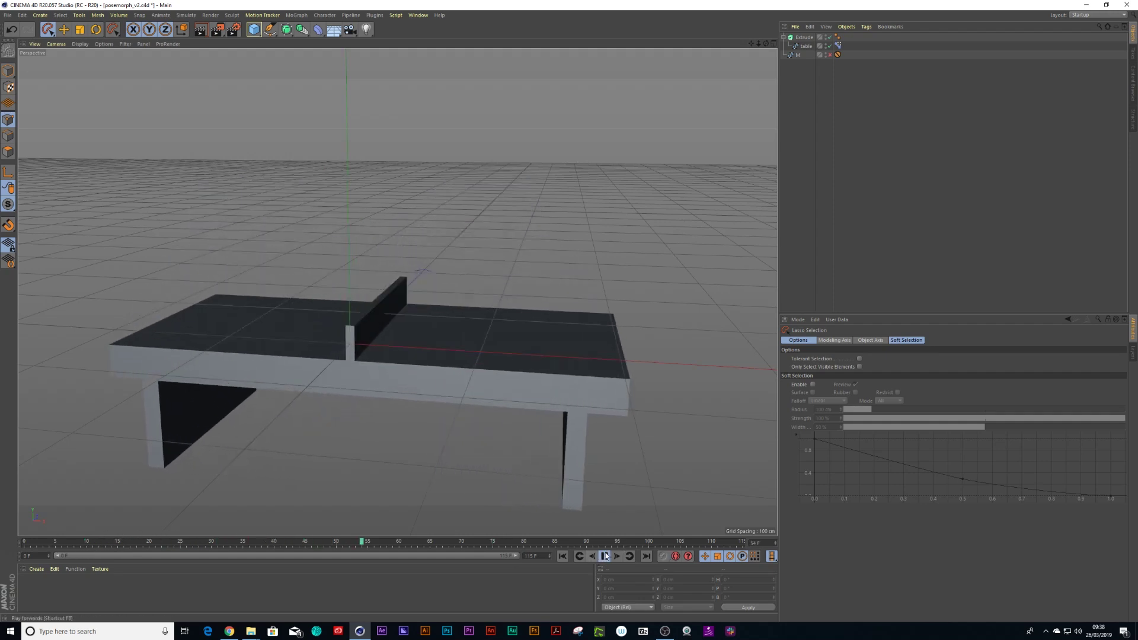
key(F8)
Step: Select the table's Pose Morph tag and scrub to frame 11 to examine the extruded M
click(838, 46)
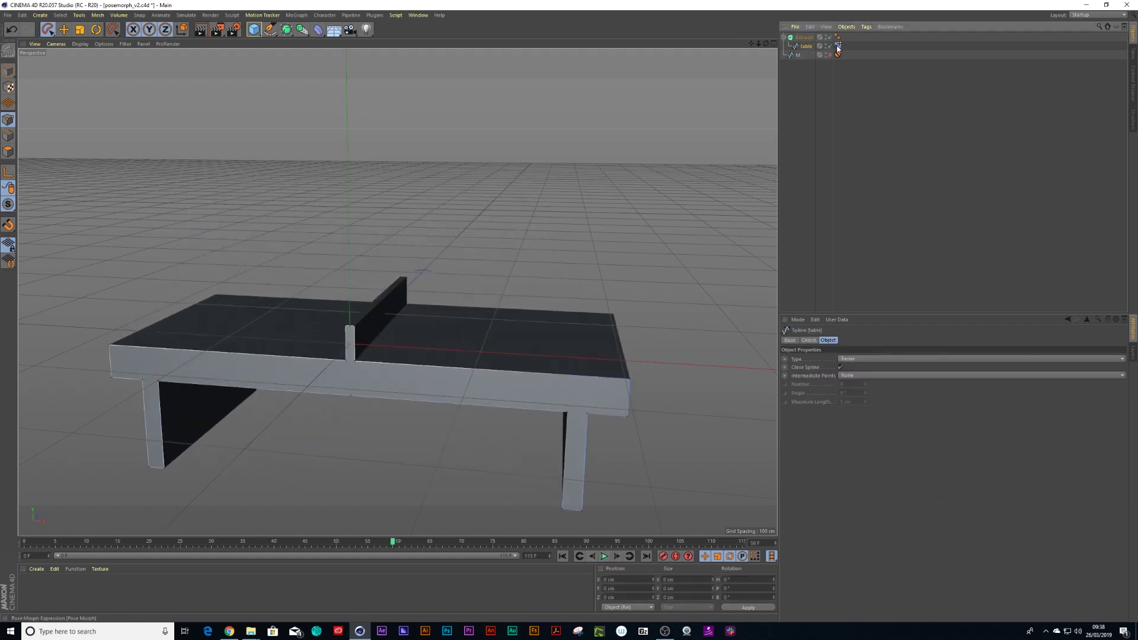
click(828, 358)
scroll(526, 368, down, 5)
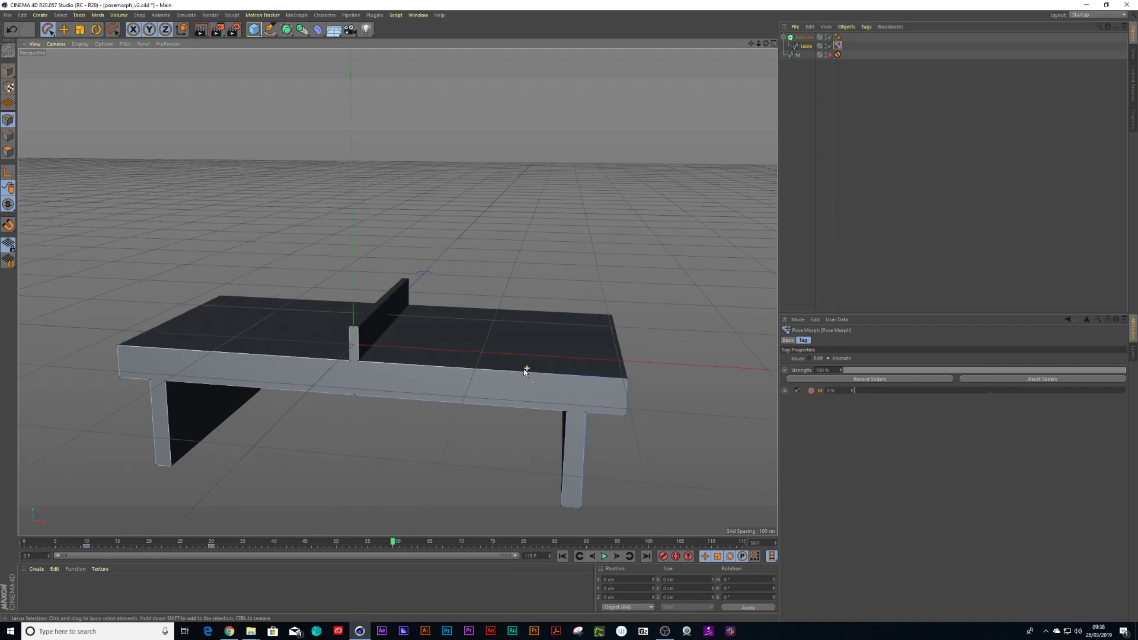
alt+drag(521, 376, 482, 391)
mouse_move(71, 542)
mouse_down()
mouse_move(89, 541)
mouse_move(23, 542)
mouse_move(92, 550)
mouse_up()
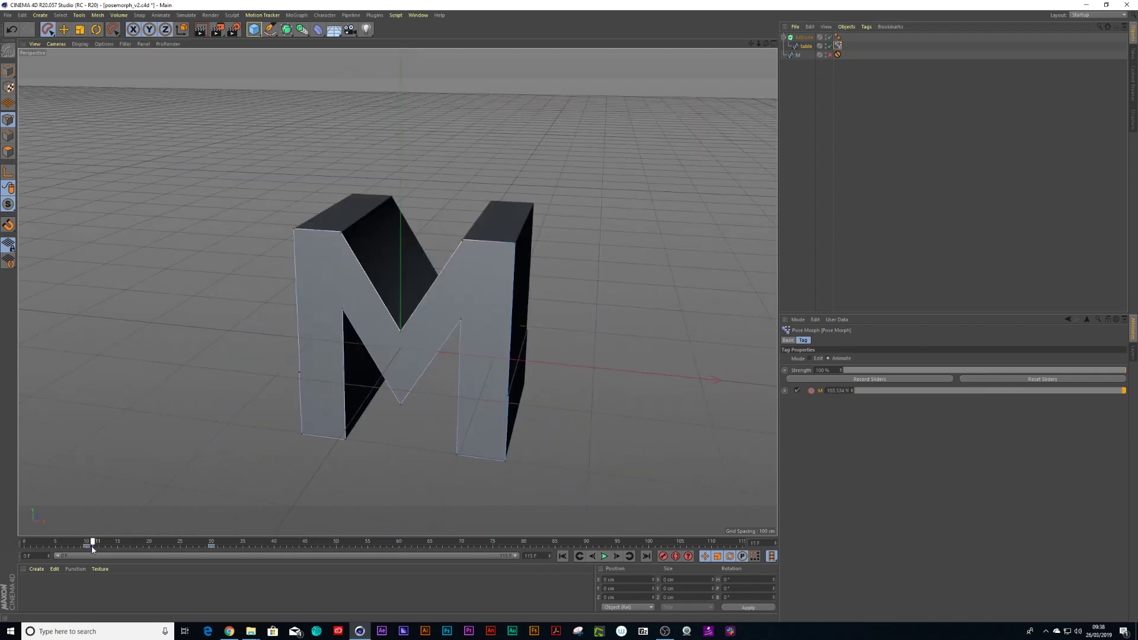
click(789, 341)
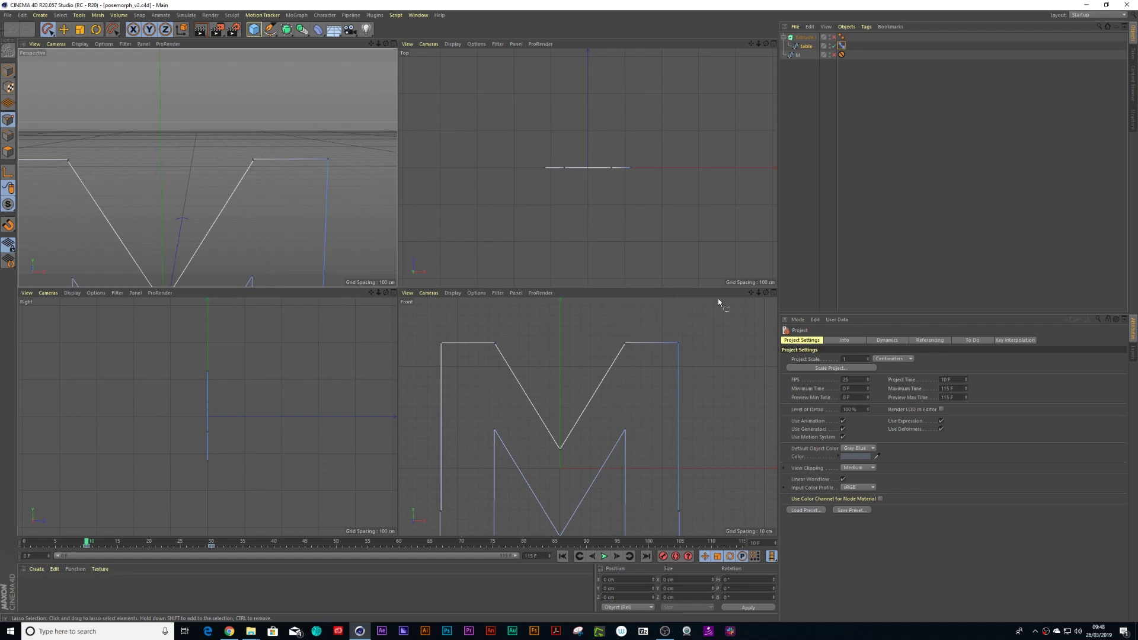
Step: Inspect the M's upper inner corner in the Front view and turn off Use for the M pose's strength in the Pose Morph tag
scroll(615, 364, up, 5)
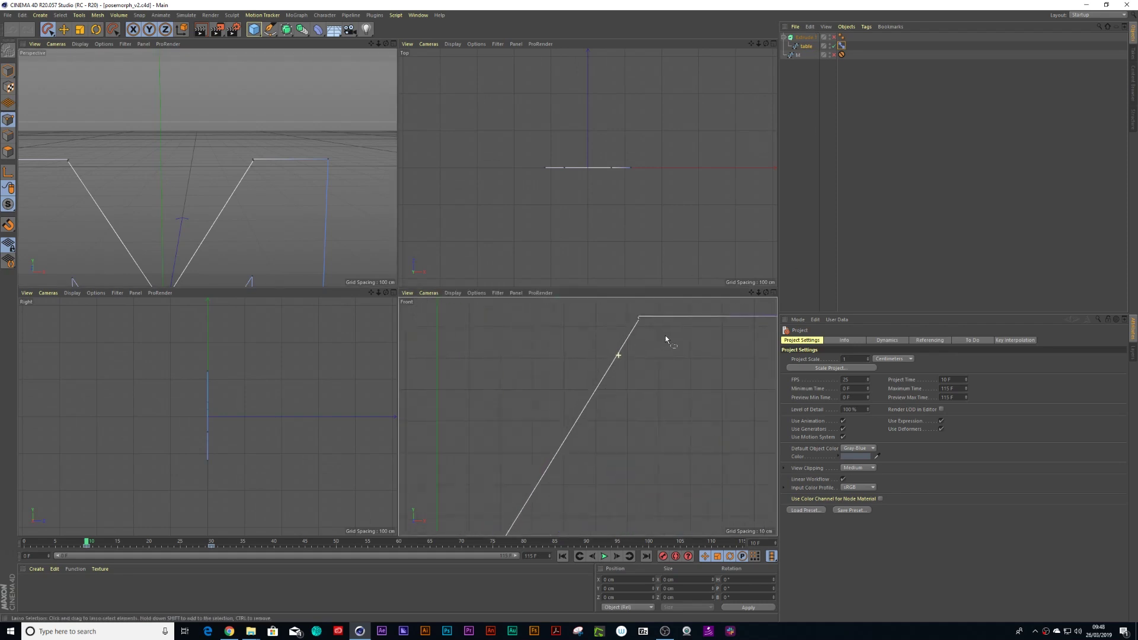
scroll(670, 349, up, 1)
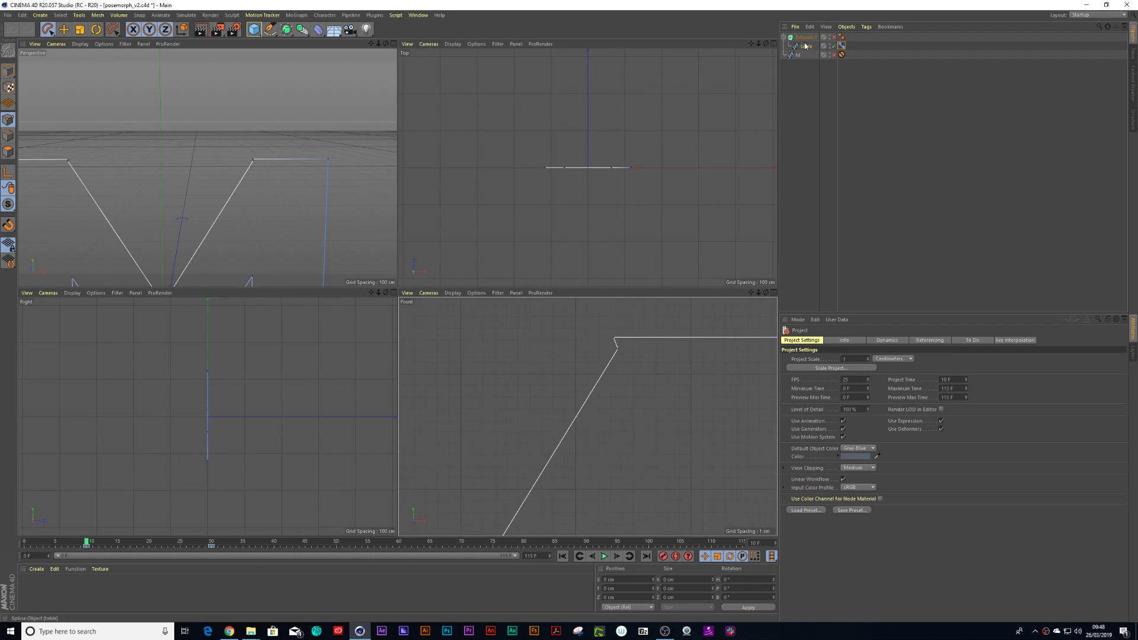
click(842, 47)
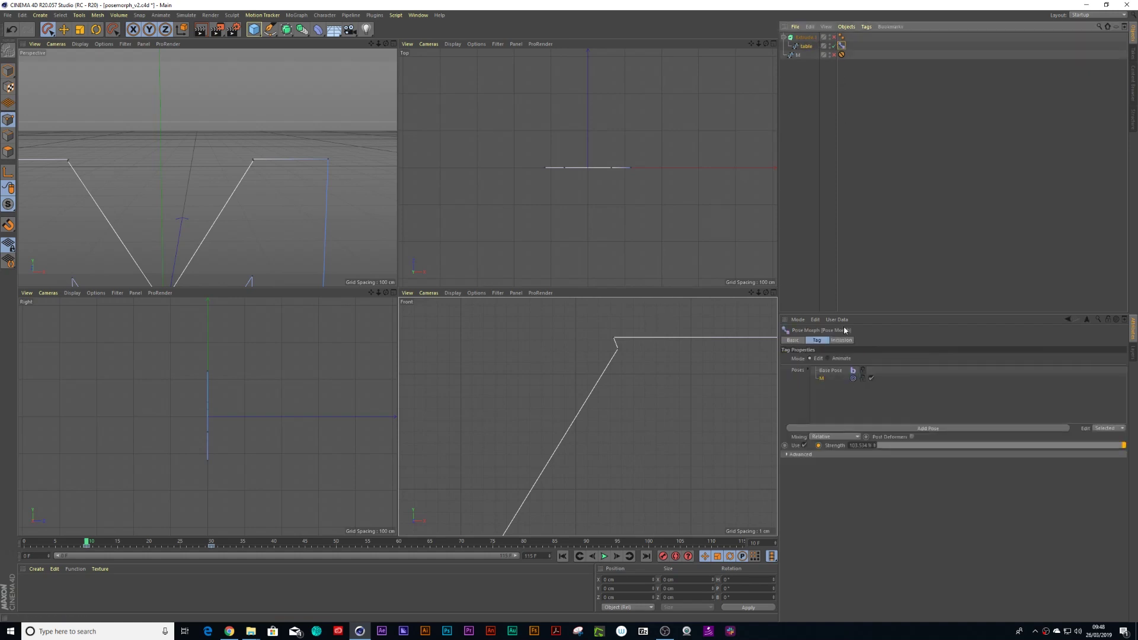
click(804, 446)
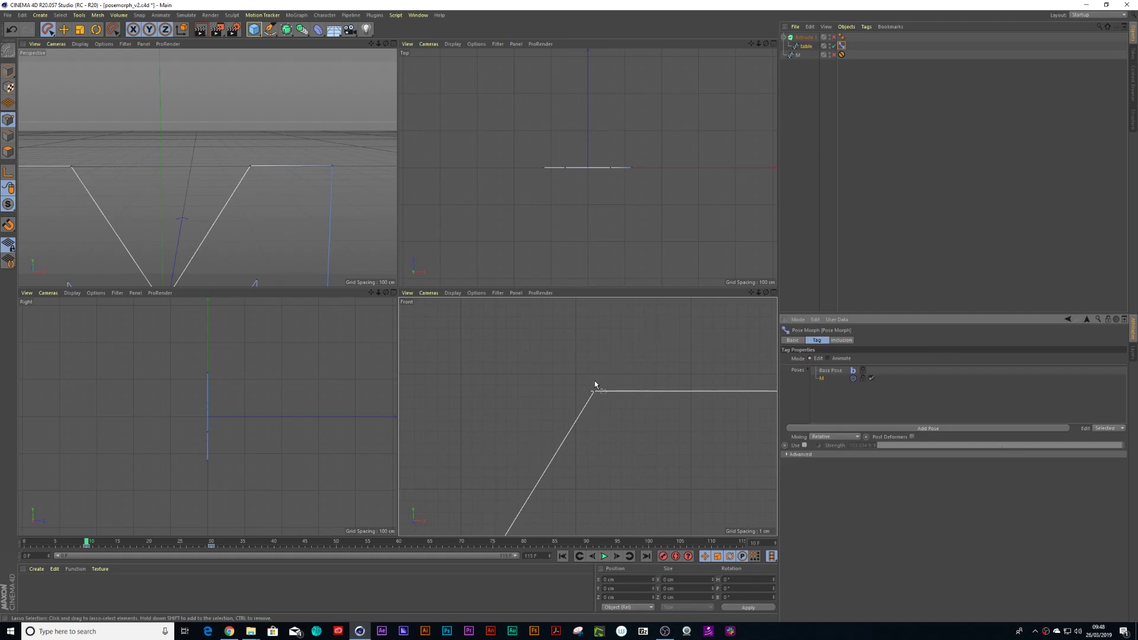
Step: Select the nearly coincident points at the M's upper right inner corner in the Front view and scale them together to 0 cm
mouse_move(595, 384)
mouse_down()
mouse_move(599, 393)
mouse_move(587, 383)
mouse_move(599, 379)
mouse_up()
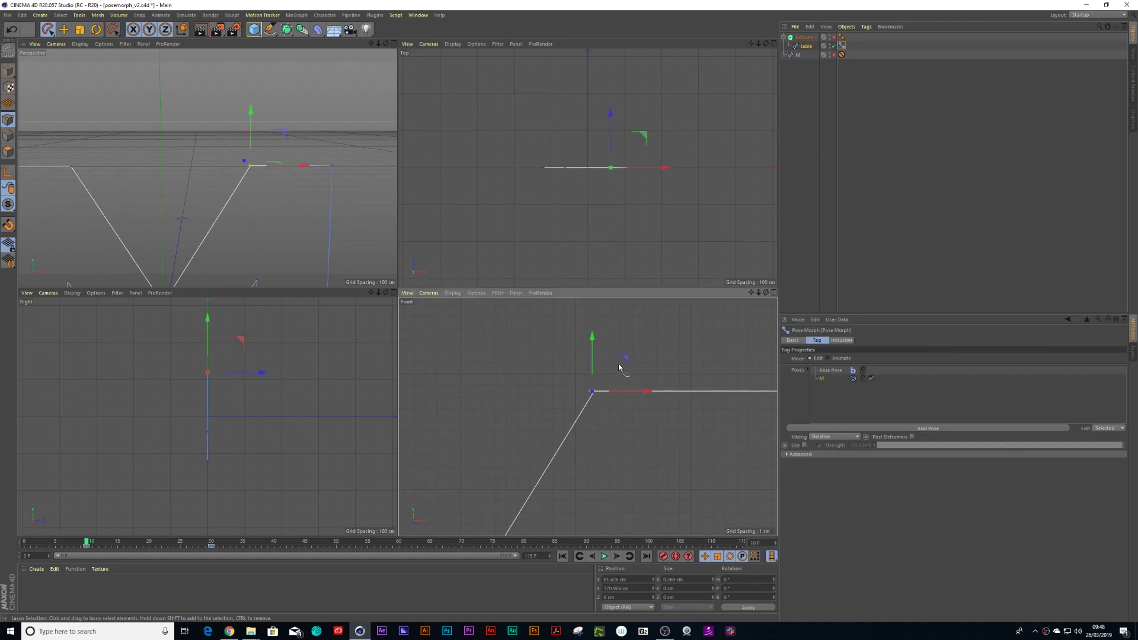
key(t)
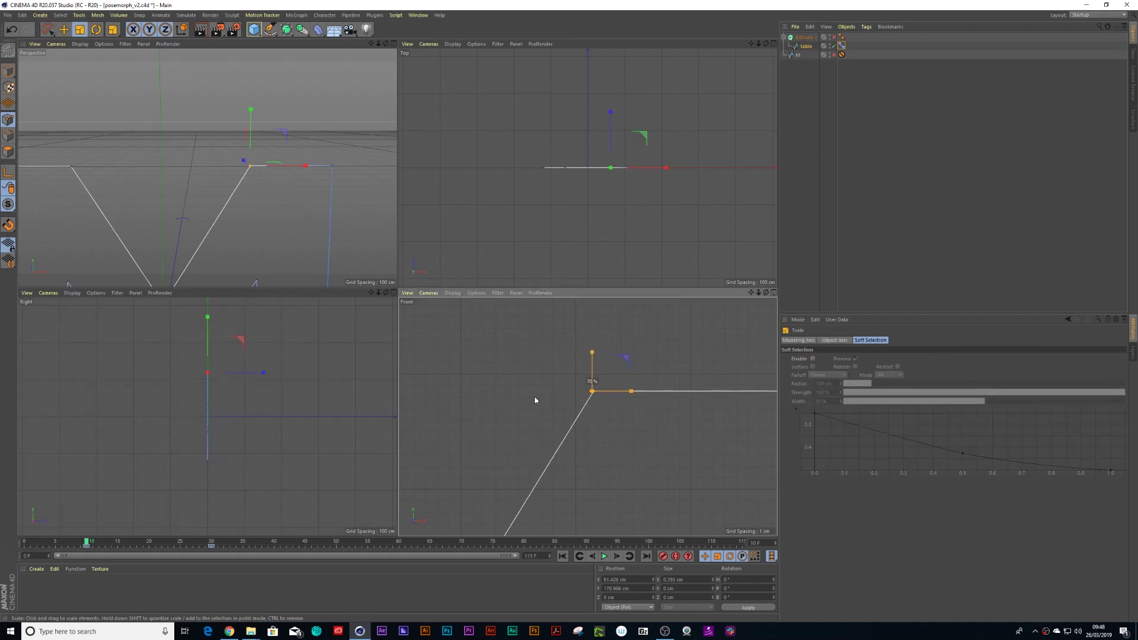
drag(403, 426, 301, 442)
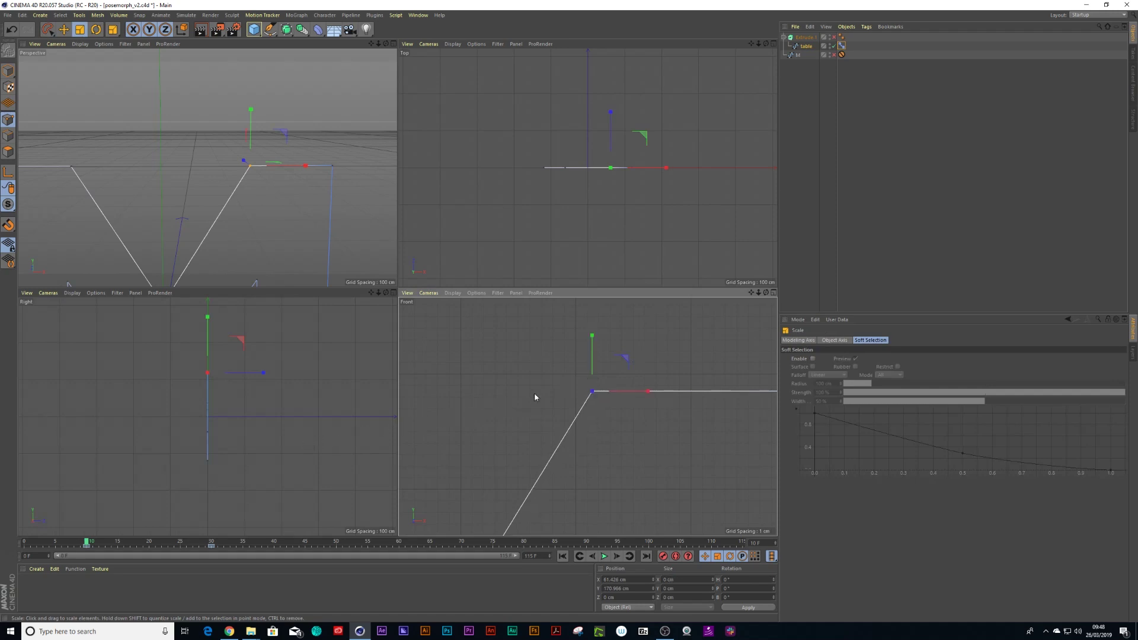
Step: Collapse the points at the M's upper left inner corner to 0 cm with Scale, and deselect them
key(8)
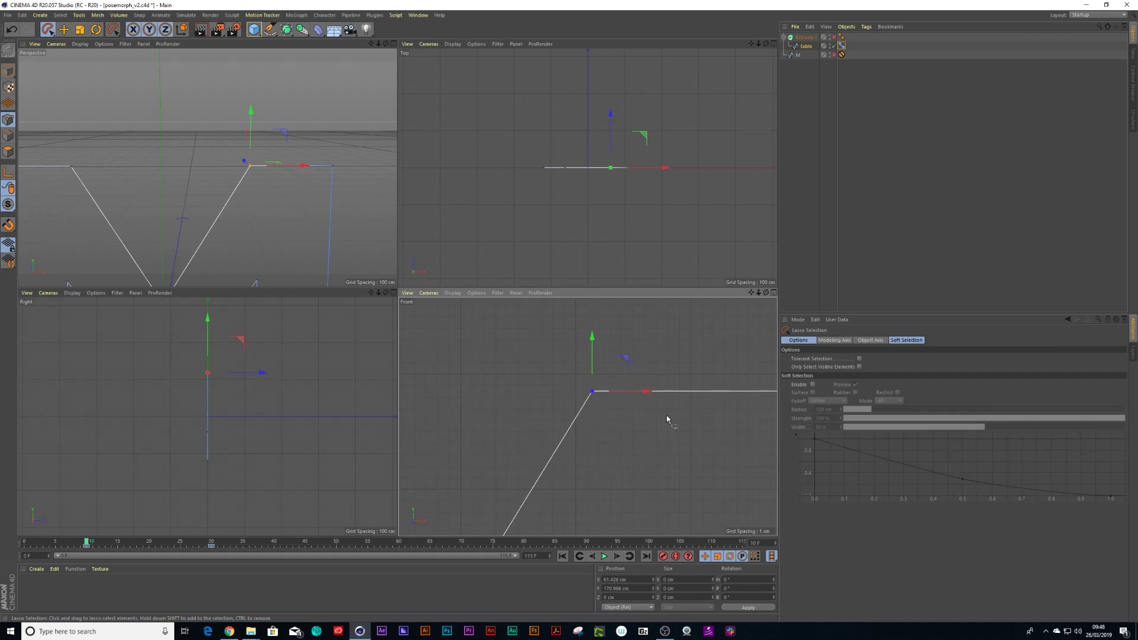
scroll(682, 364, down, 3)
scroll(534, 396, up, 5)
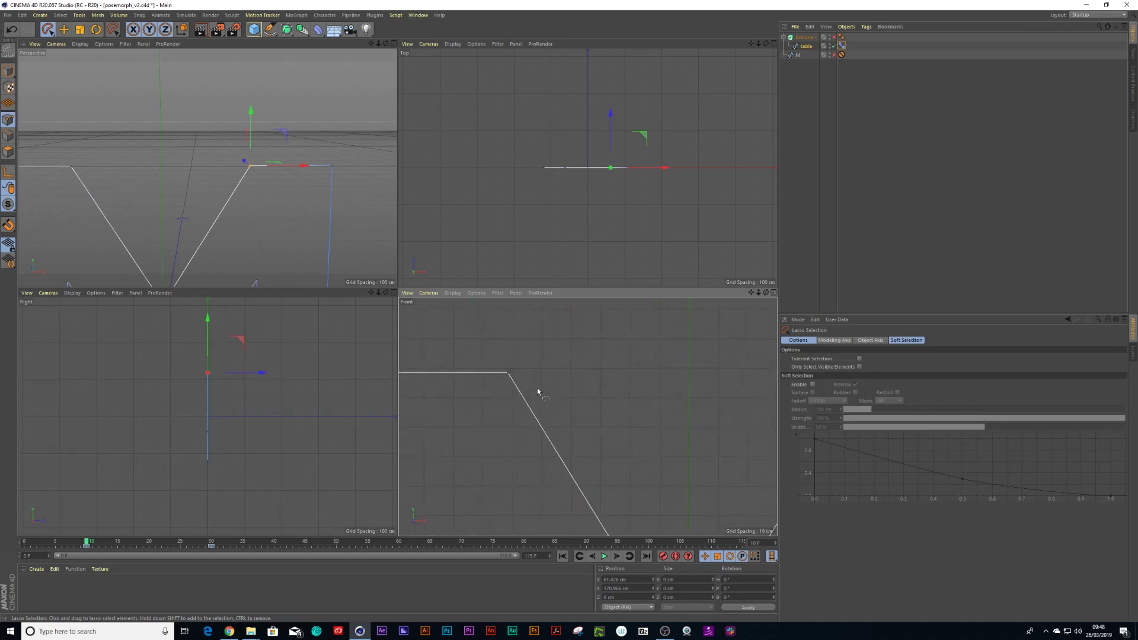
mouse_move(540, 410)
mouse_down()
mouse_move(574, 410)
mouse_move(554, 432)
mouse_move(550, 405)
mouse_move(593, 401)
mouse_move(276, 463)
mouse_up()
key(t)
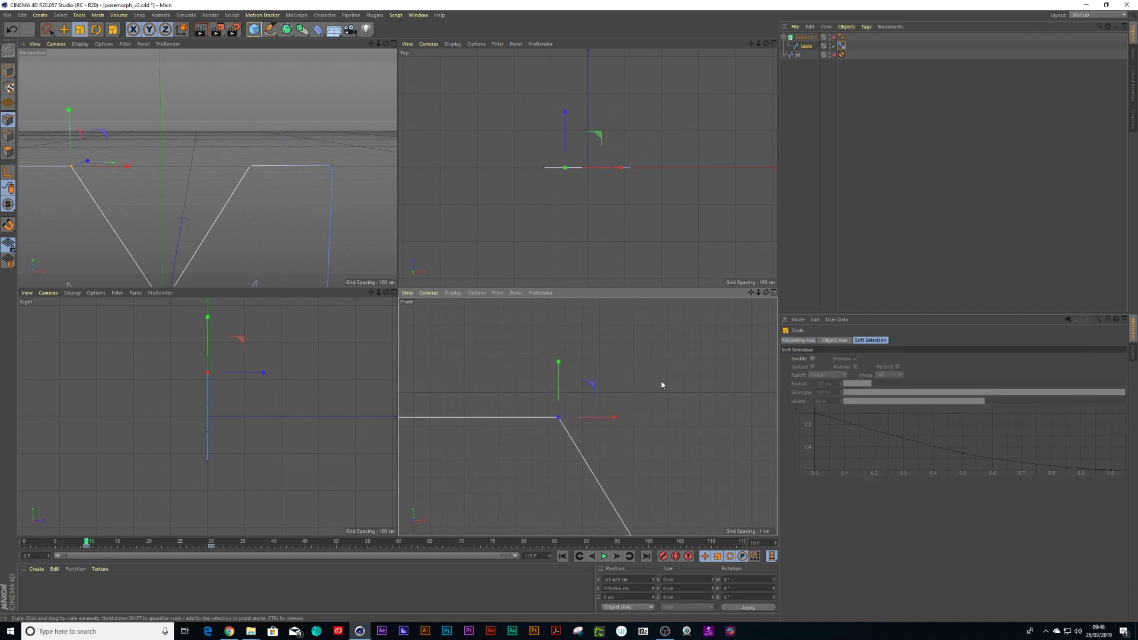
click(660, 386)
scroll(656, 386, down, 3)
scroll(545, 436, down, 4)
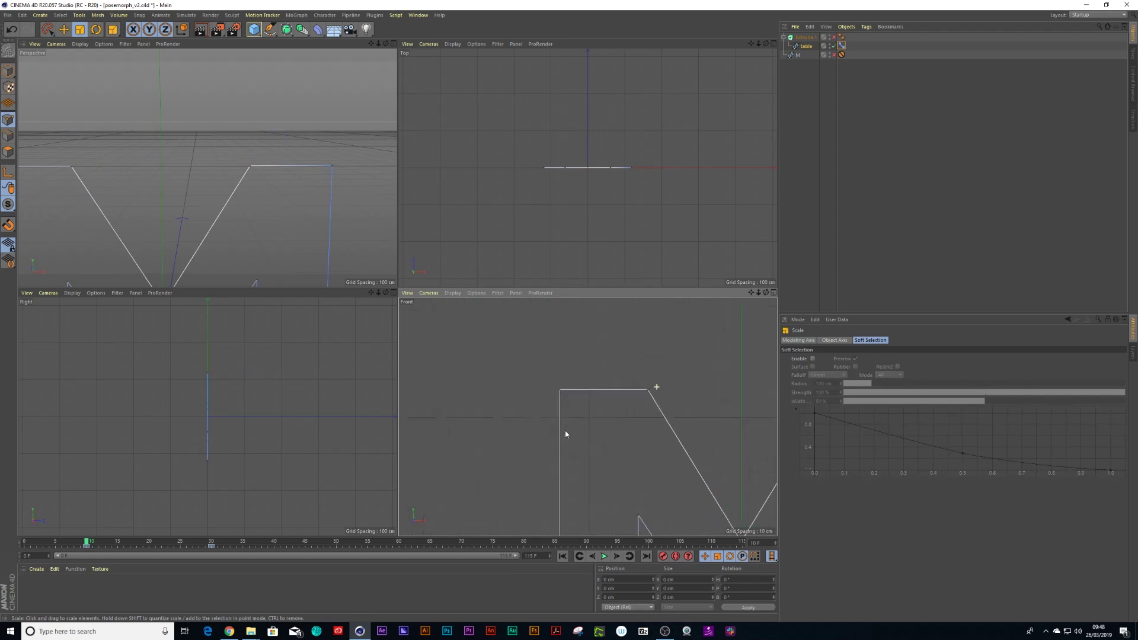
scroll(648, 432, down, 2)
middle_drag(647, 432, 589, 415)
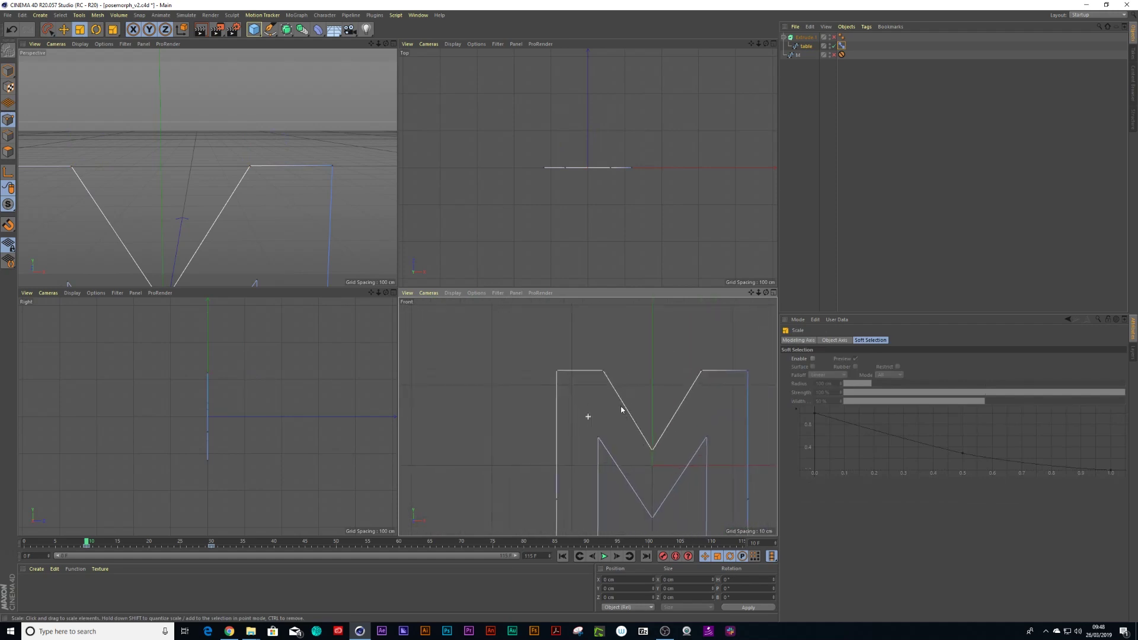
Step: Turn Use back on for the M pose's strength and re-enable the Extrude in a maximized Perspective view
click(842, 45)
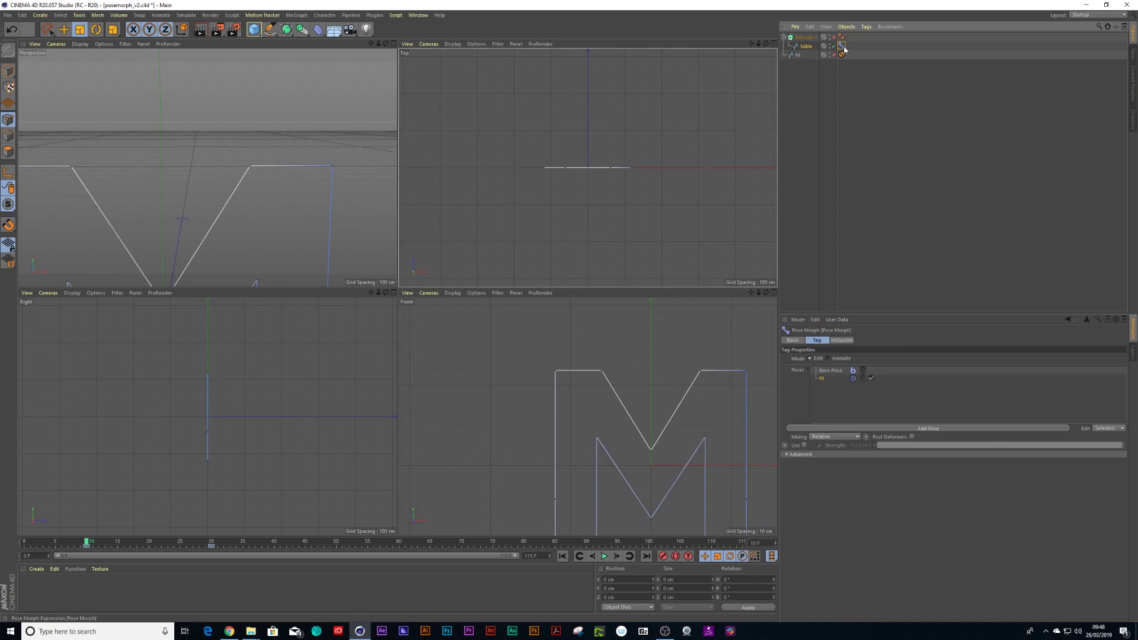
click(804, 445)
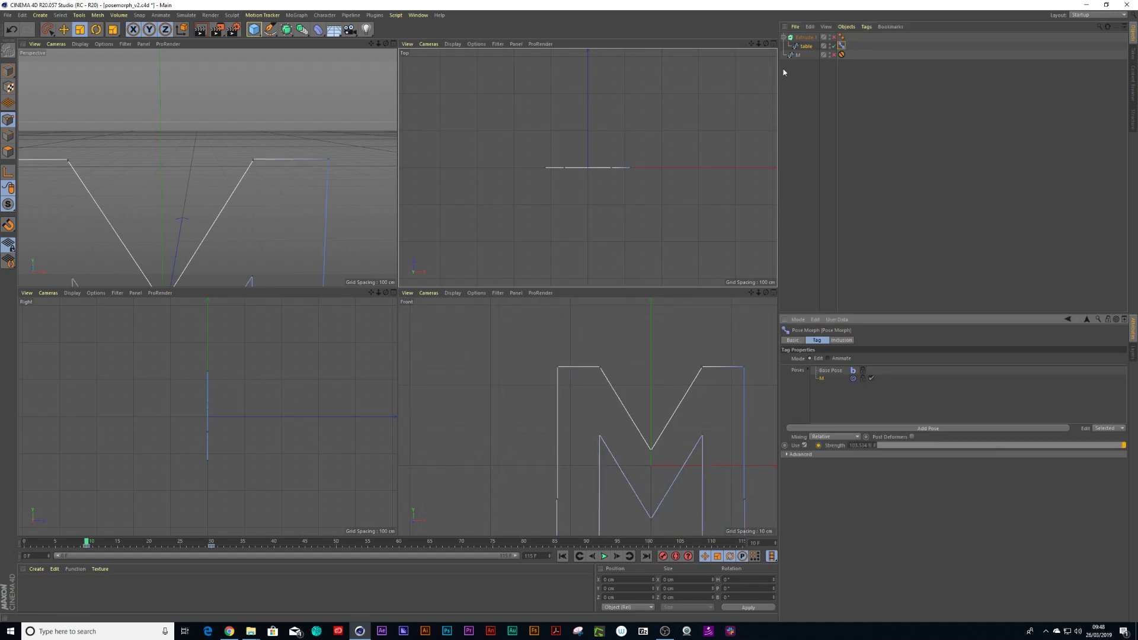
click(393, 44)
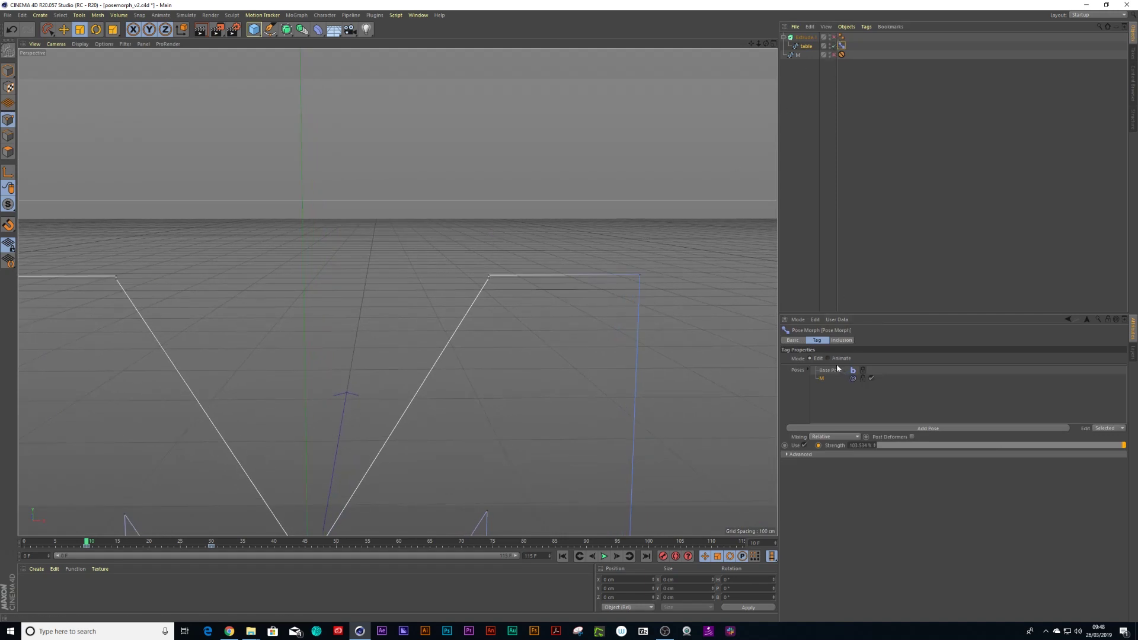
click(833, 37)
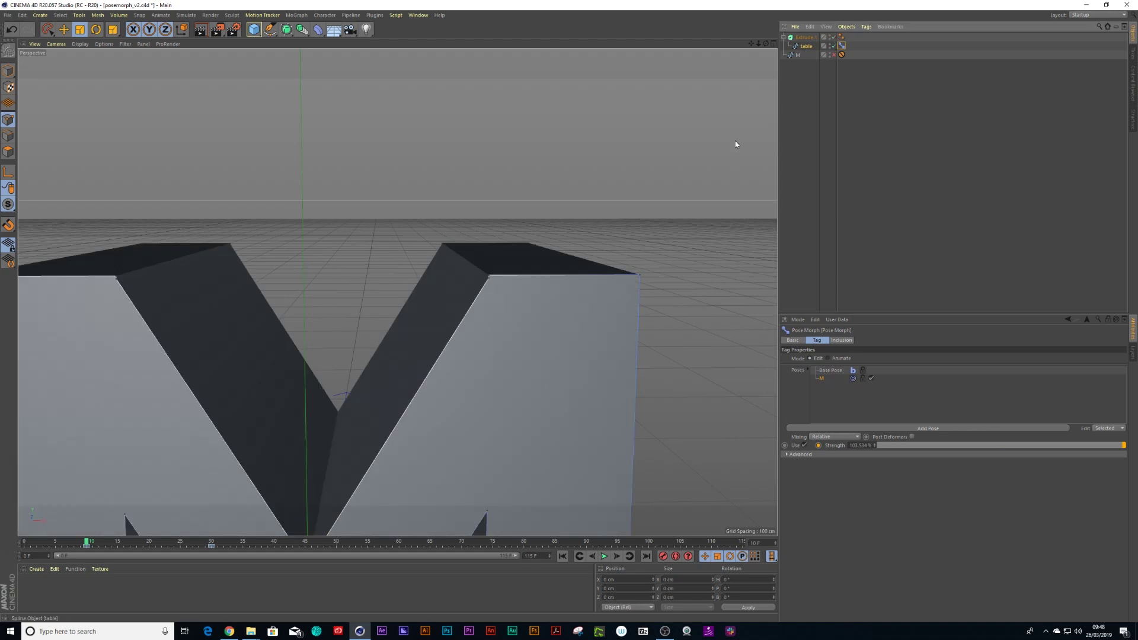
Step: Return to frame 0, switch the Pose Morph tag to Animate mode and play the extruded morph
drag(105, 543, 9, 548)
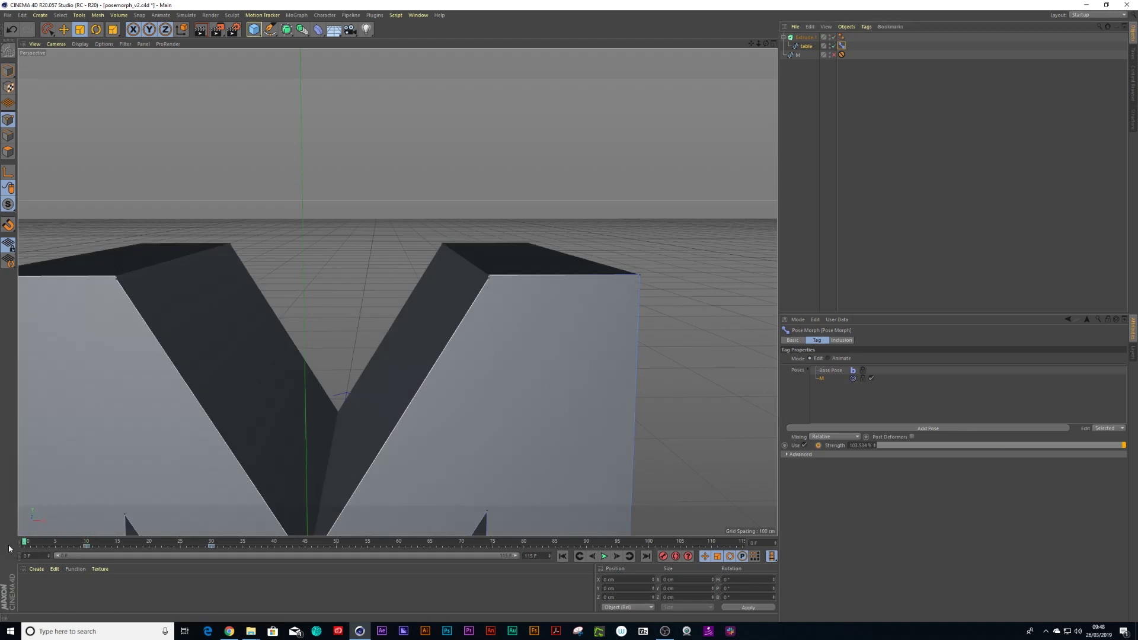
key(F8)
click(829, 359)
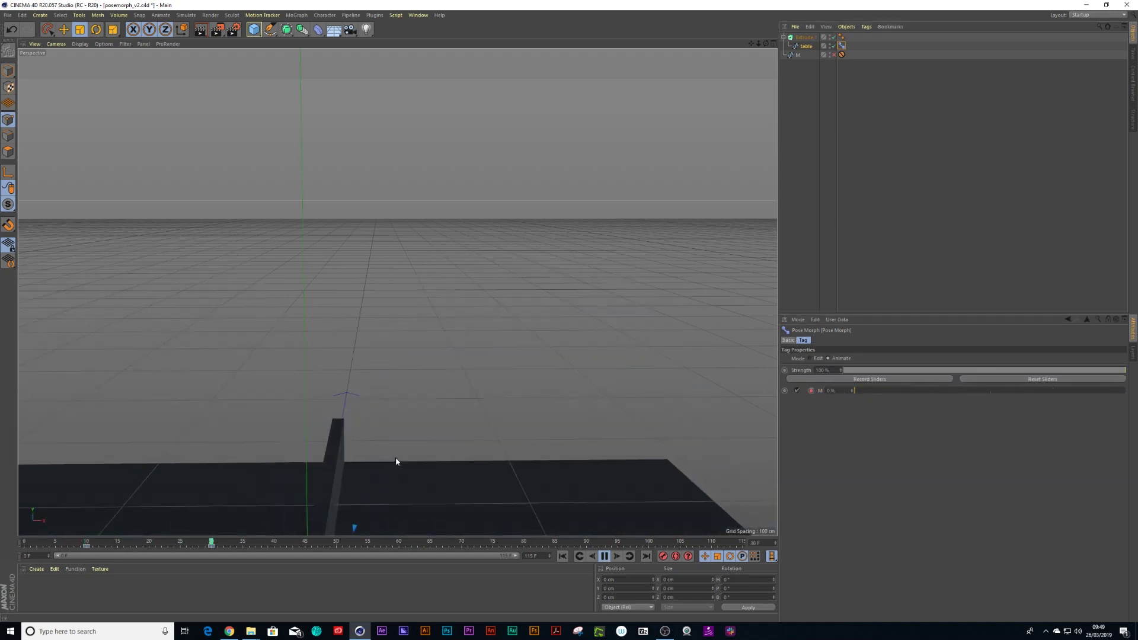
click(604, 556)
Step: Frame the whole table in the Perspective view and replay the morph from the start of the timeline
scroll(527, 350, down, 10)
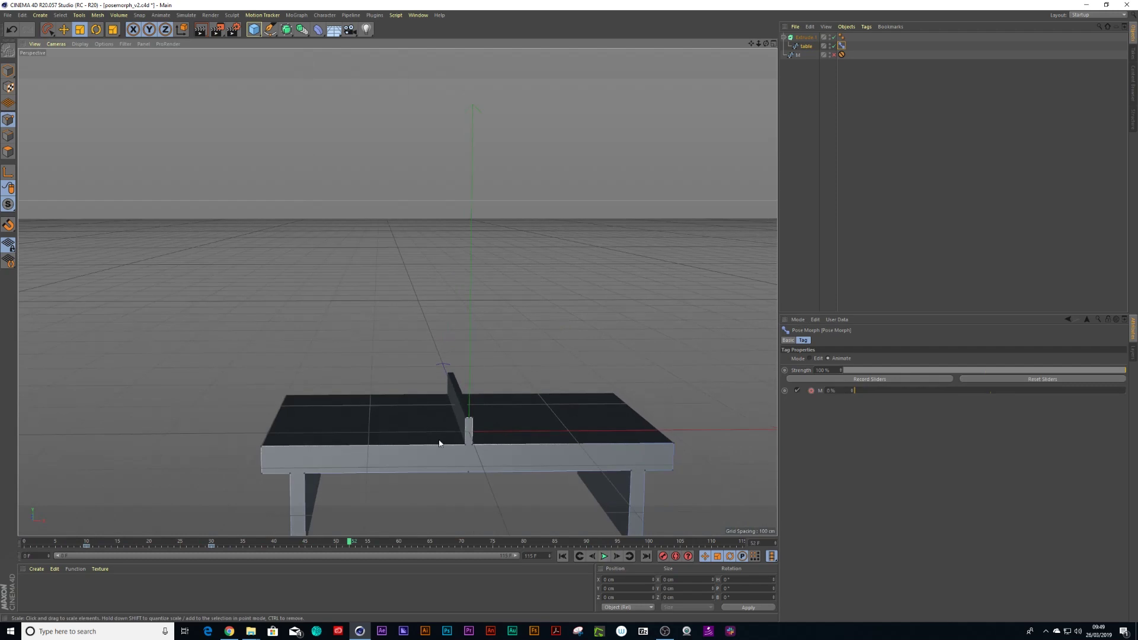
click(604, 556)
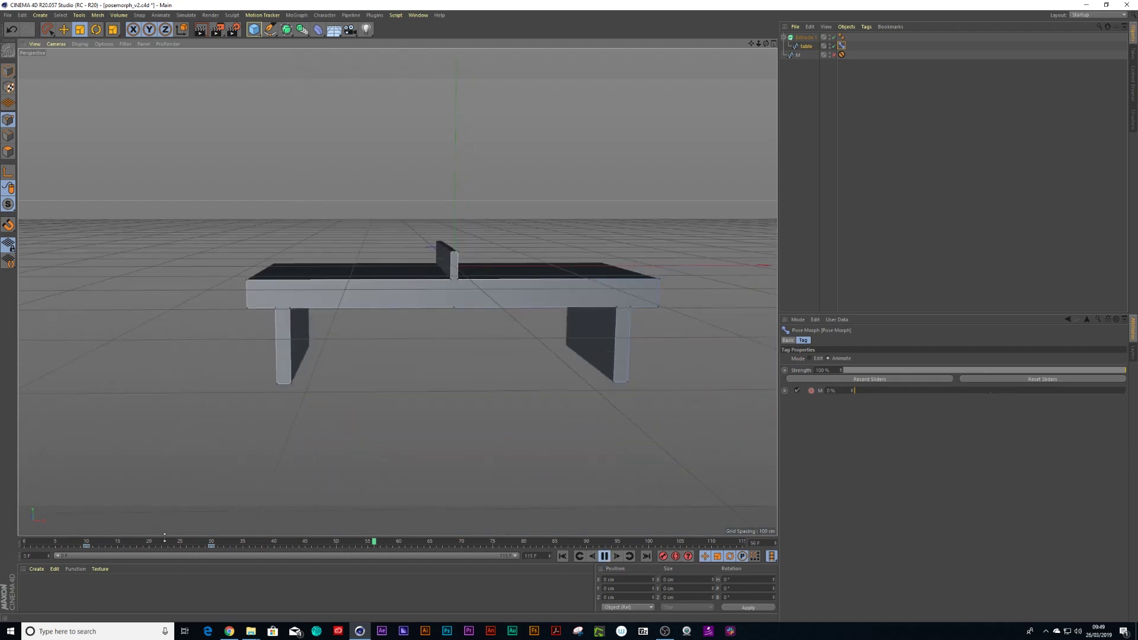
click(109, 543)
click(26, 544)
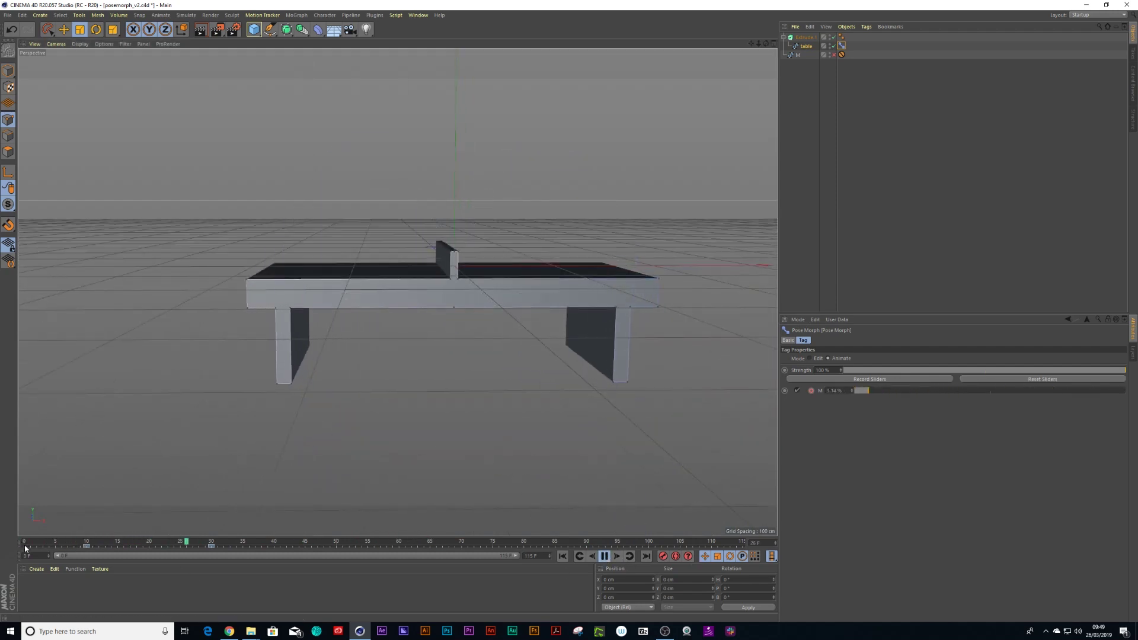
click(604, 556)
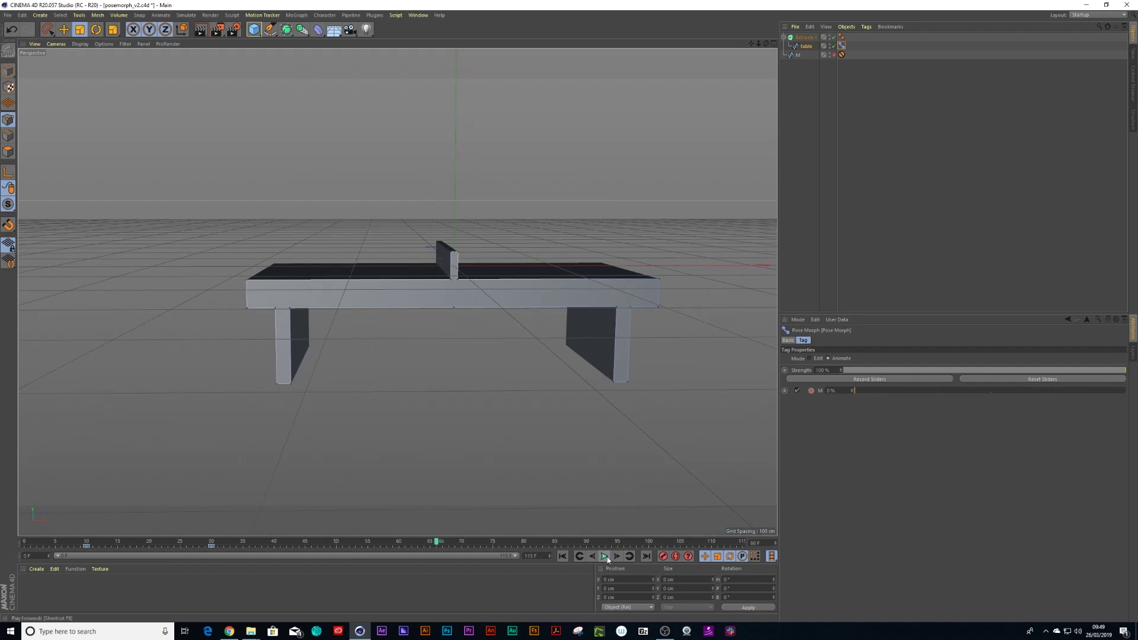